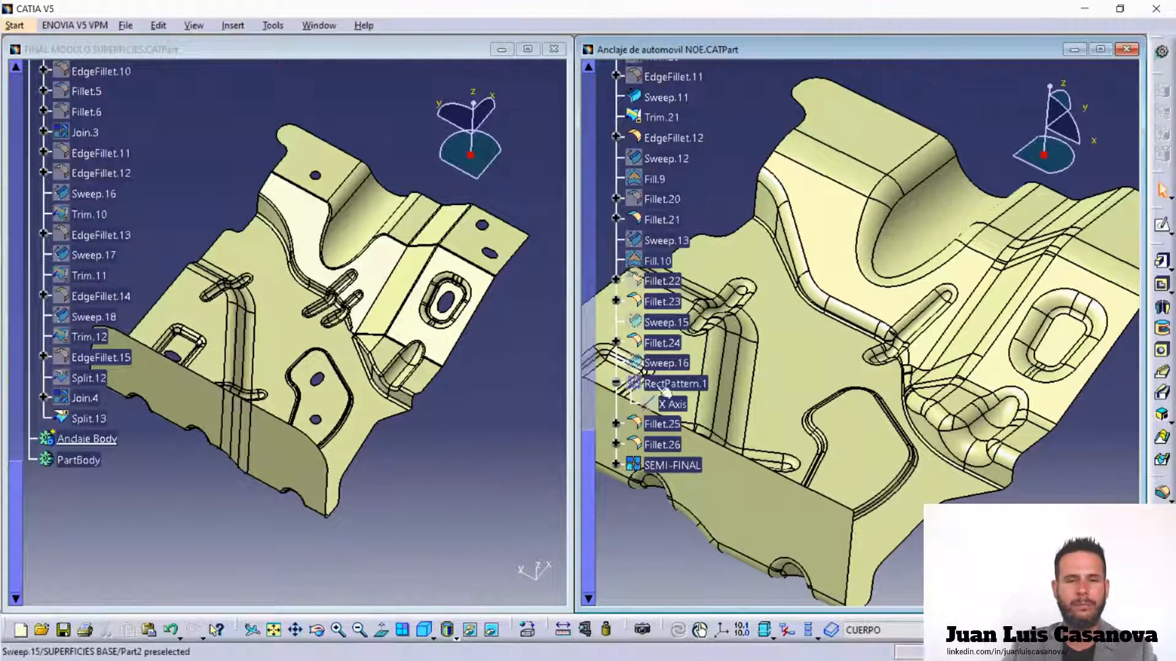
- Maximize the FINAL MODULO SUPERFICIES part window and examine the bracket's surface model
click(158, 50)
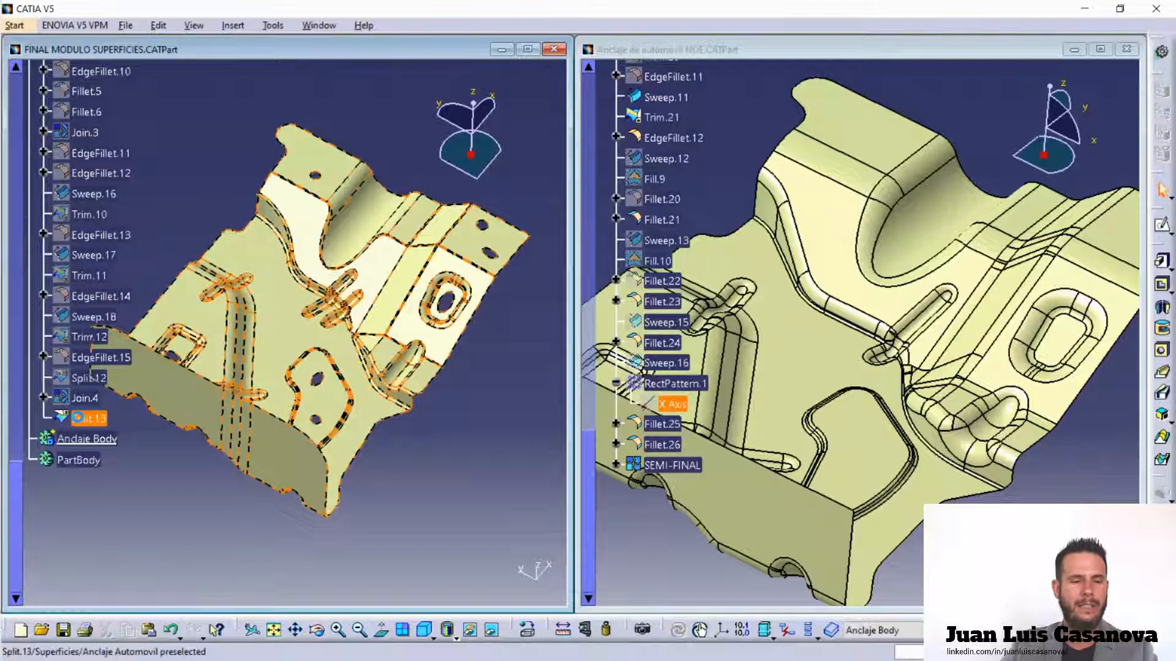
click(528, 49)
middle_drag(714, 456, 766, 444)
middle_drag(770, 506, 689, 483)
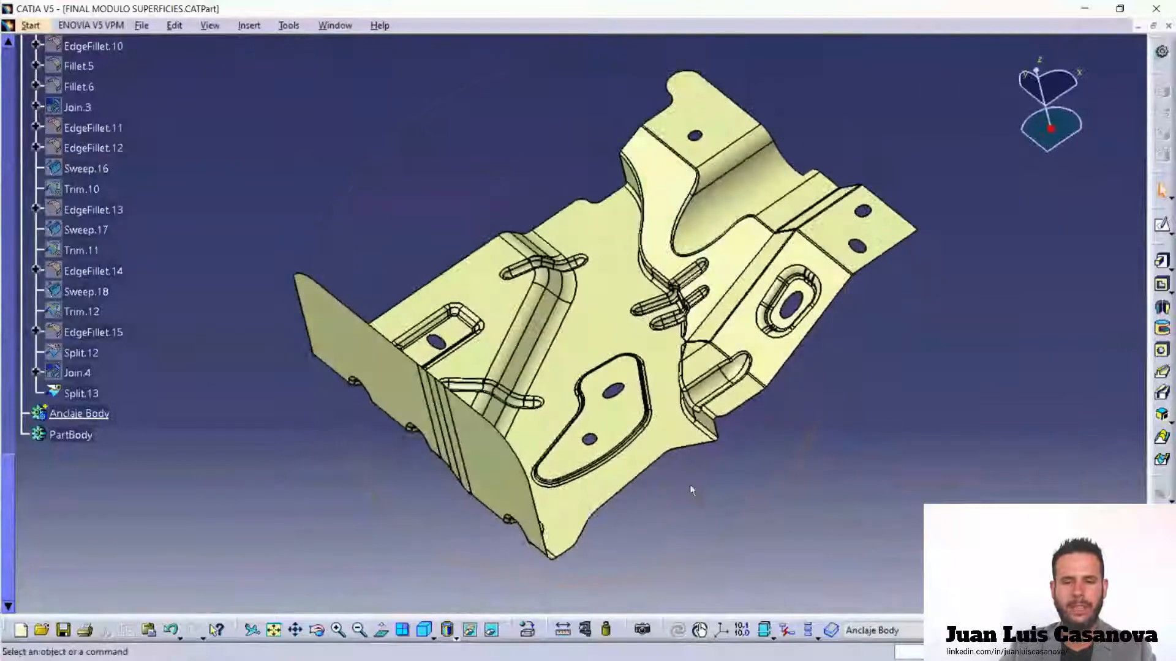
- In the Anclaje de automovil NOE part, show the thickened CUERPO solid and hide the SEMI-FINAL surface
click(335, 25)
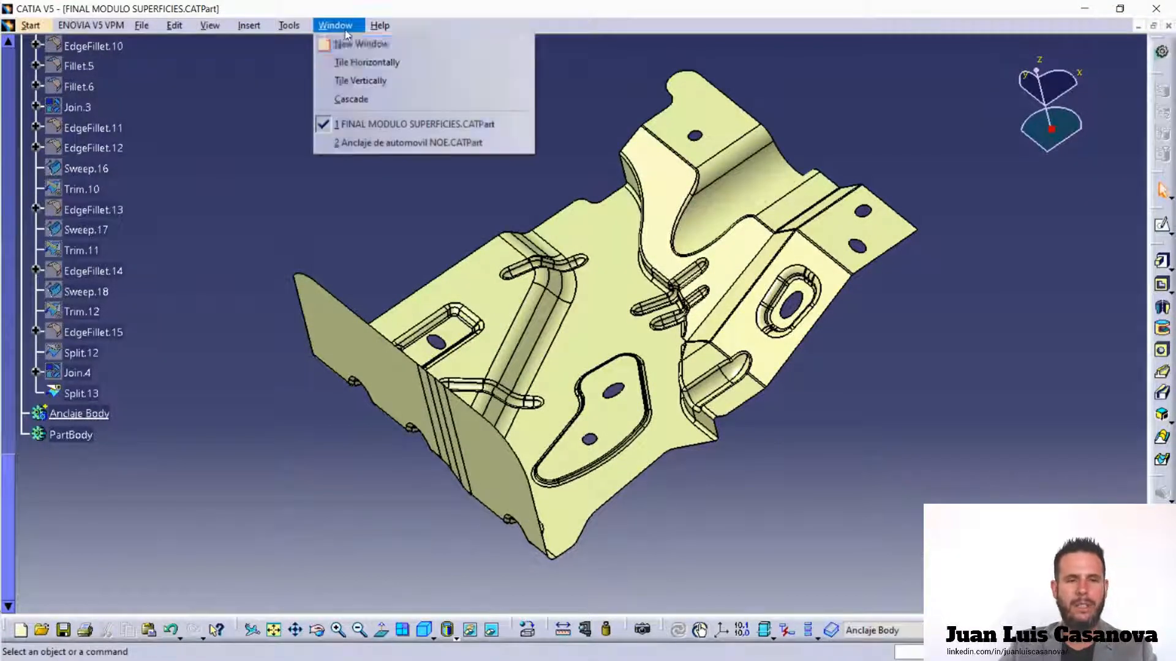
click(372, 142)
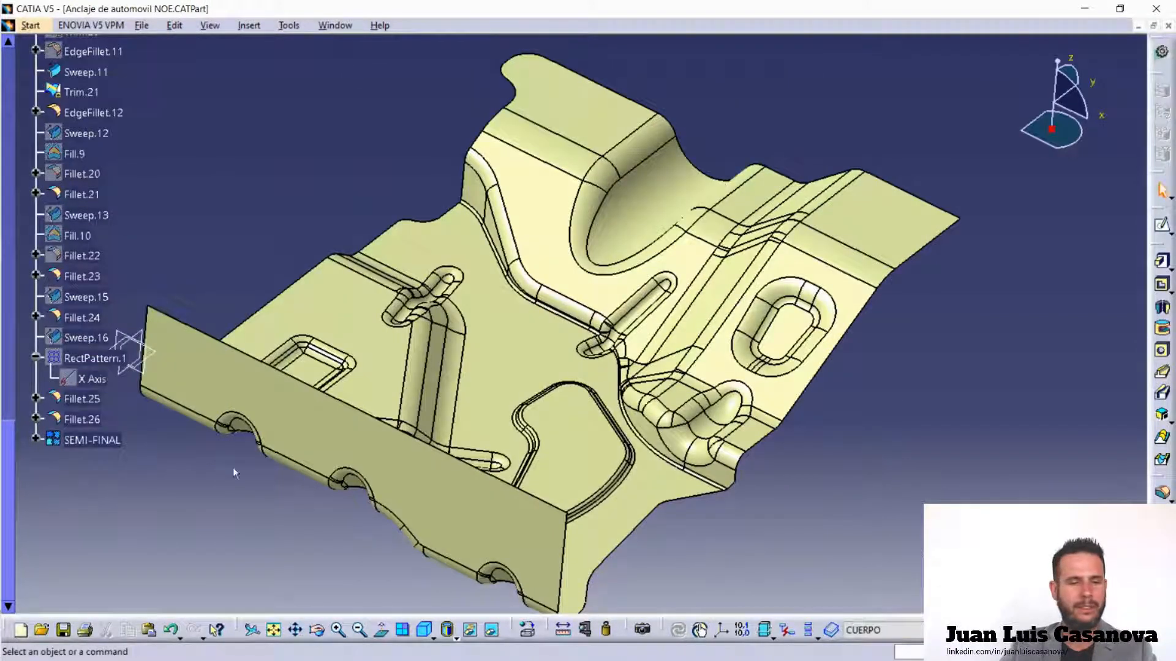
scroll(144, 441, up, 20)
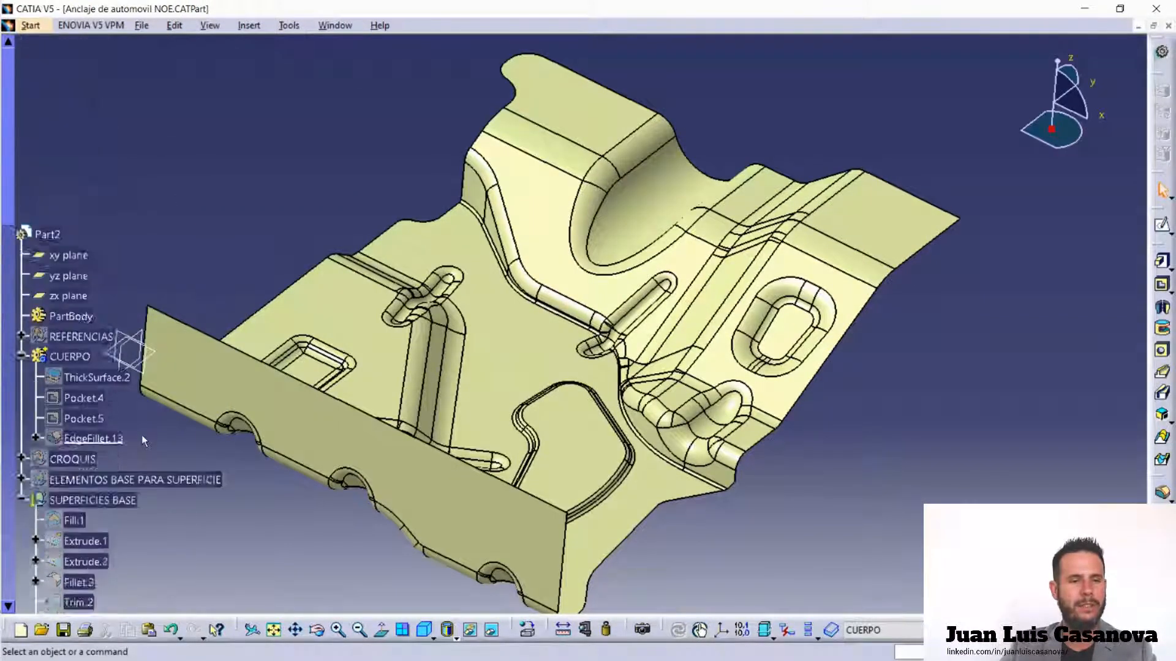
click(98, 435)
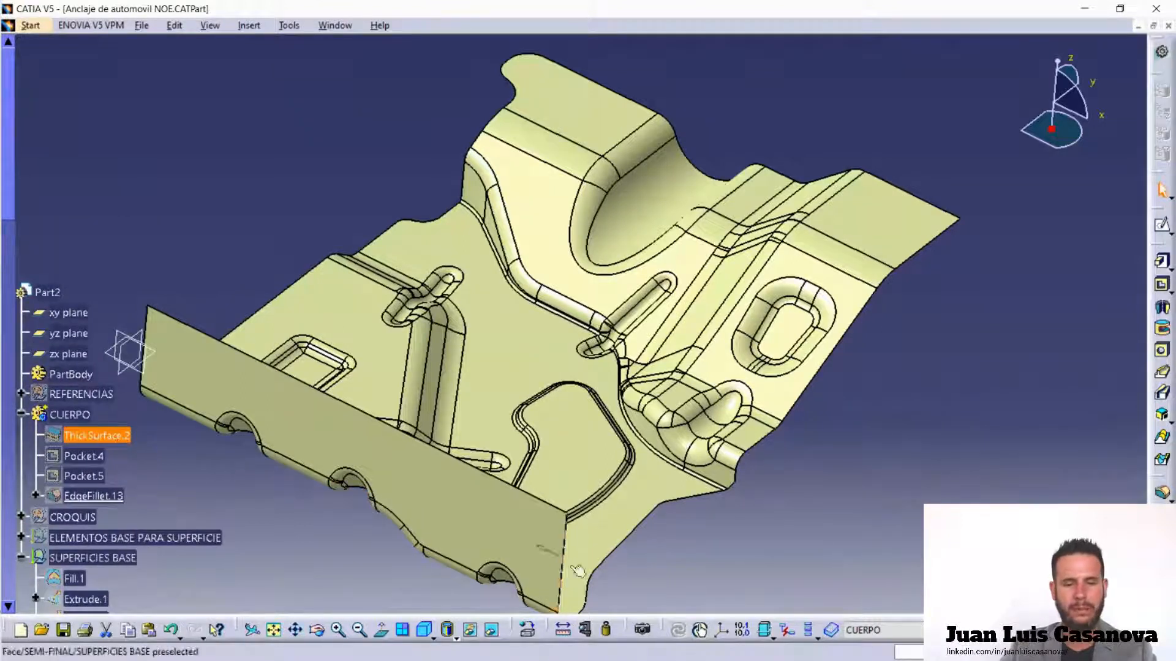
click(471, 630)
click(228, 400)
click(492, 631)
click(492, 630)
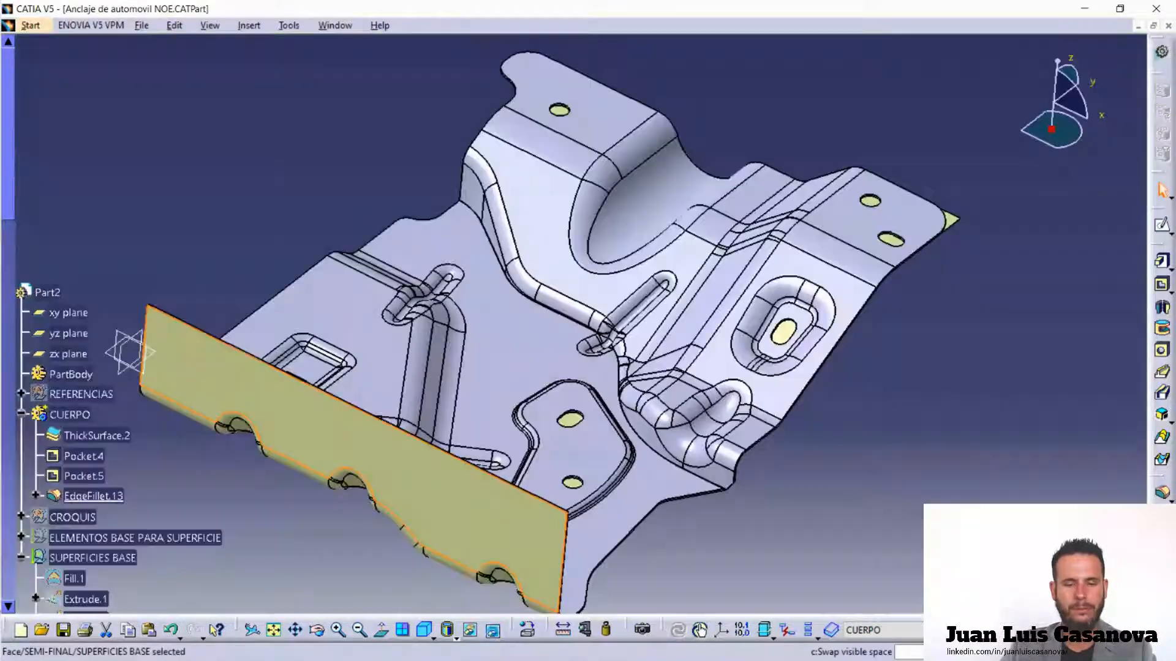
click(471, 631)
middle_drag(722, 452, 466, 232)
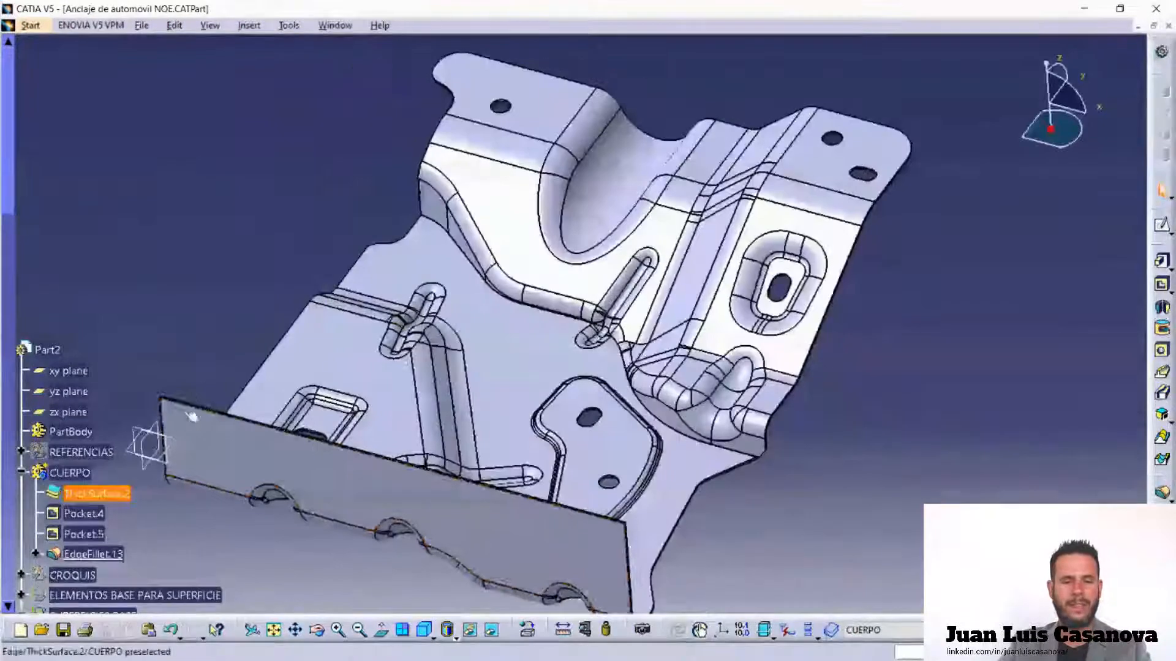
- Tile the two part windows vertically and compare the thickened solid with the FINAL MODULO SUPERFICIES surface model
click(322, 29)
click(847, 441)
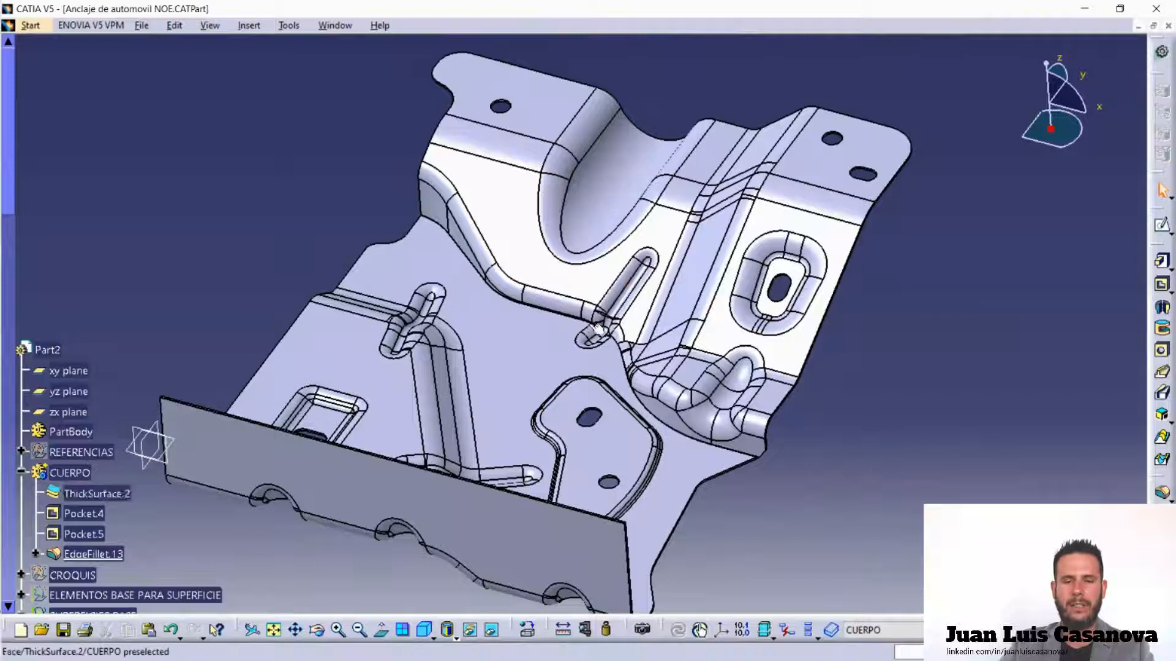
middle_drag(890, 450, 747, 373)
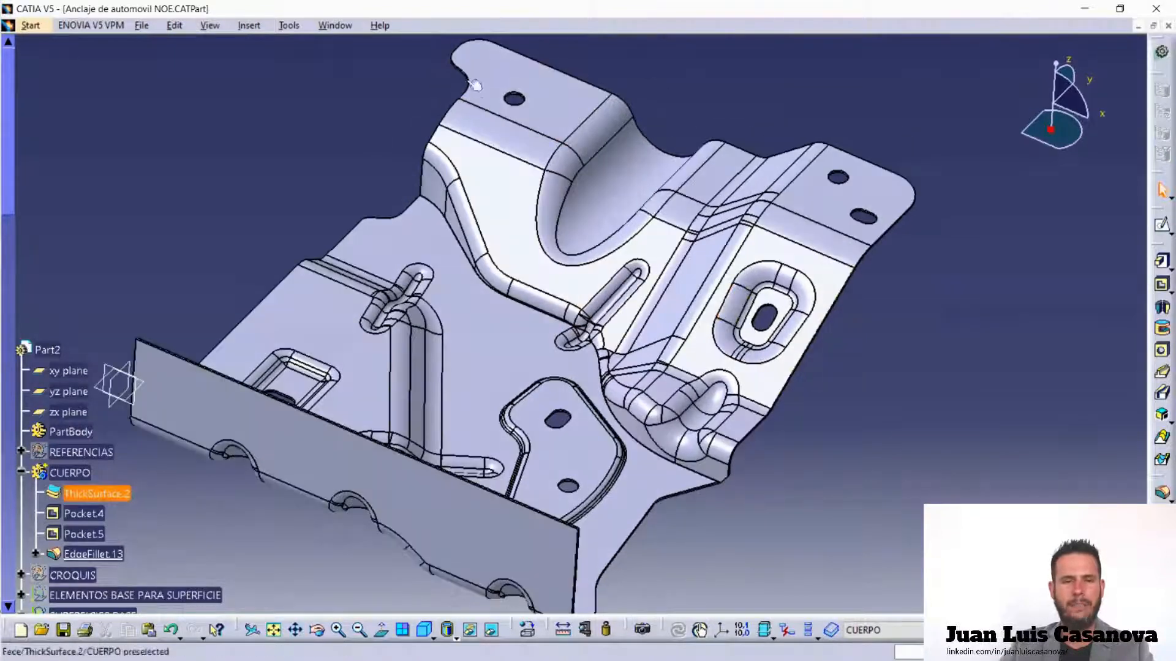
click(335, 25)
click(379, 80)
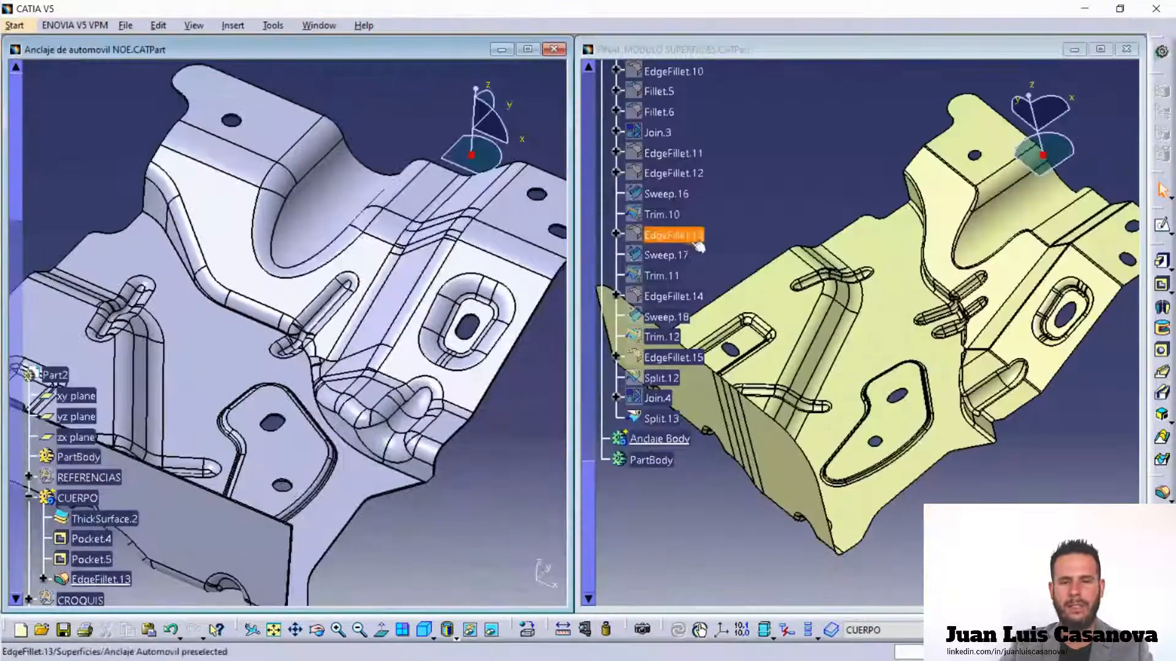
click(874, 409)
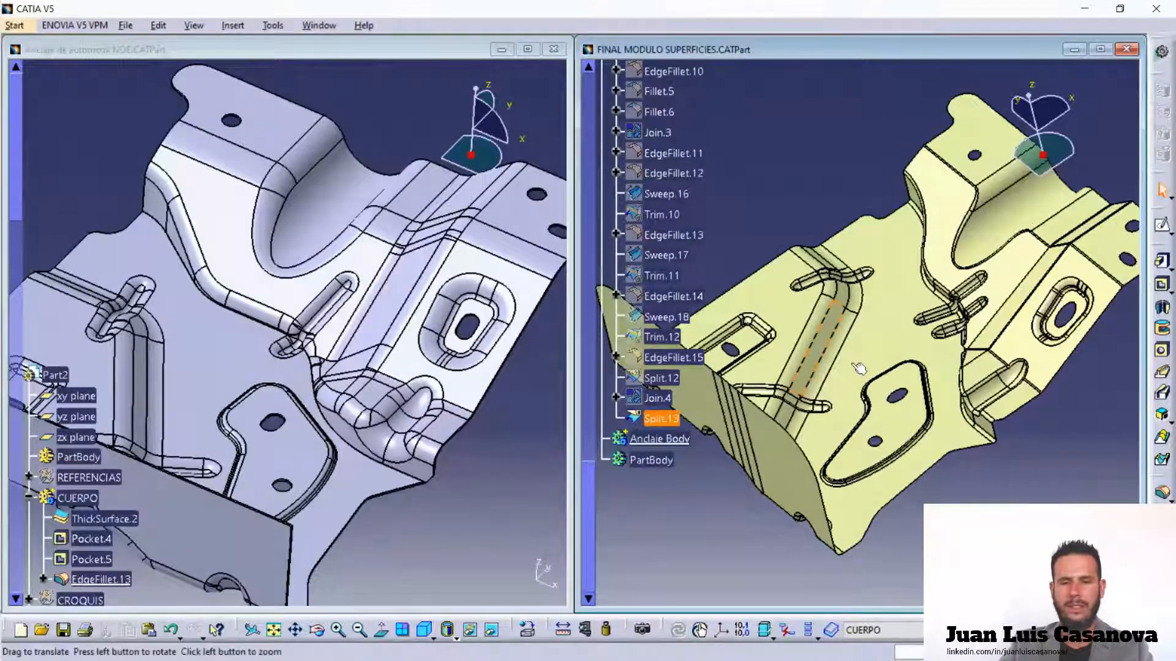
click(105, 519)
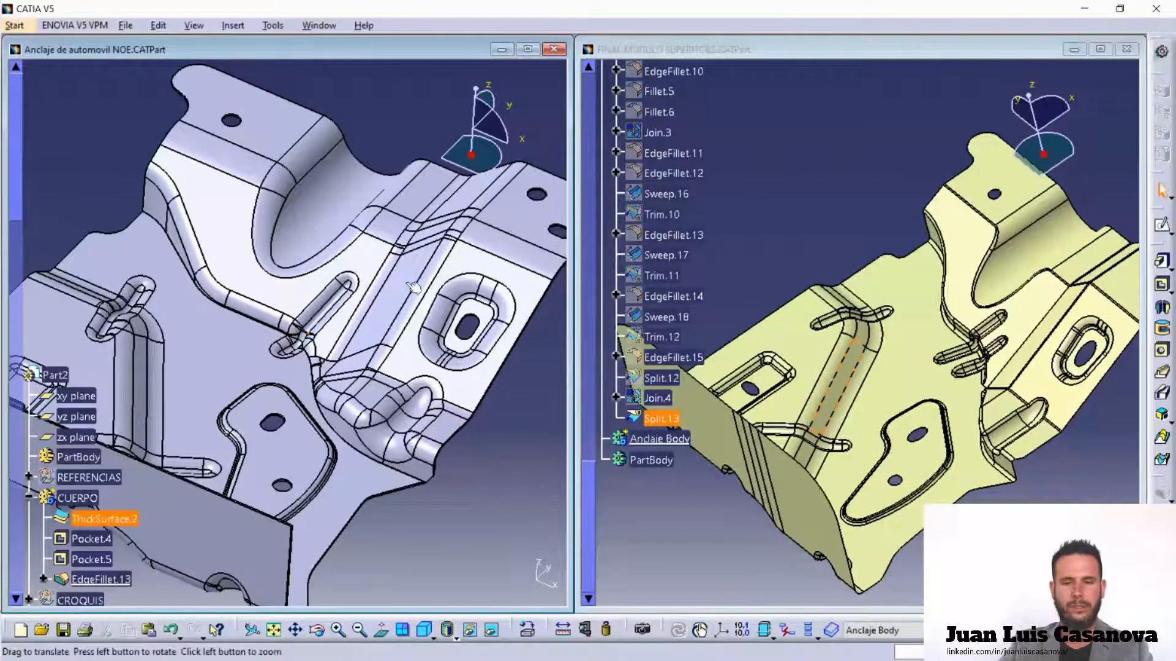
middle_drag(393, 277, 371, 331)
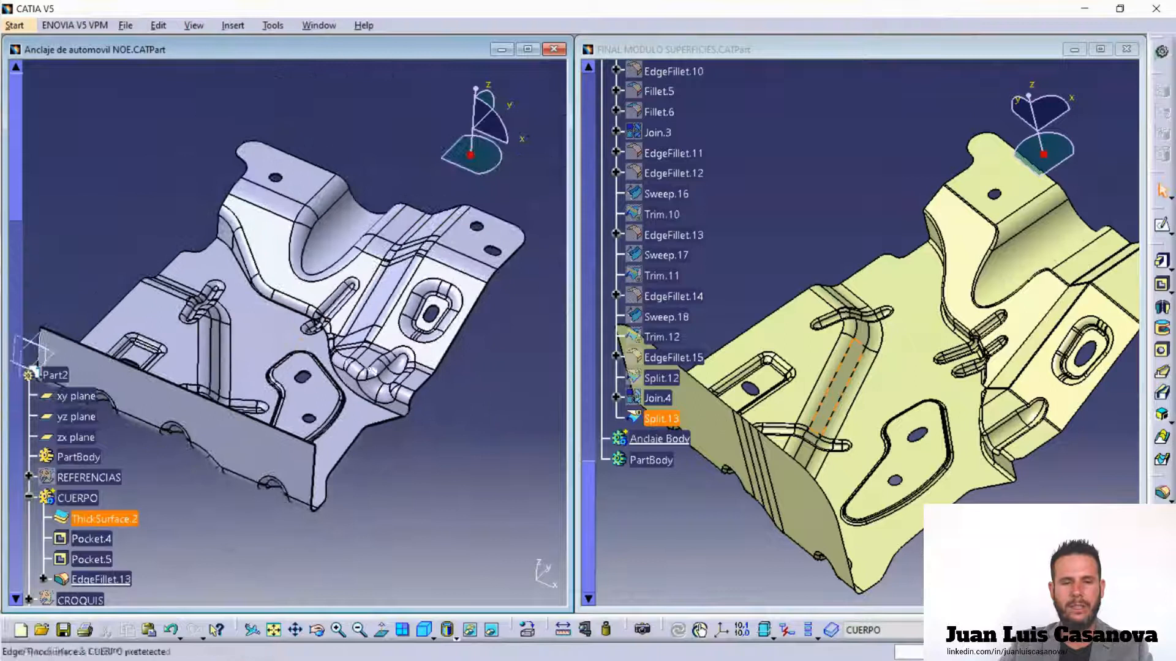
middle_drag(840, 426, 717, 434)
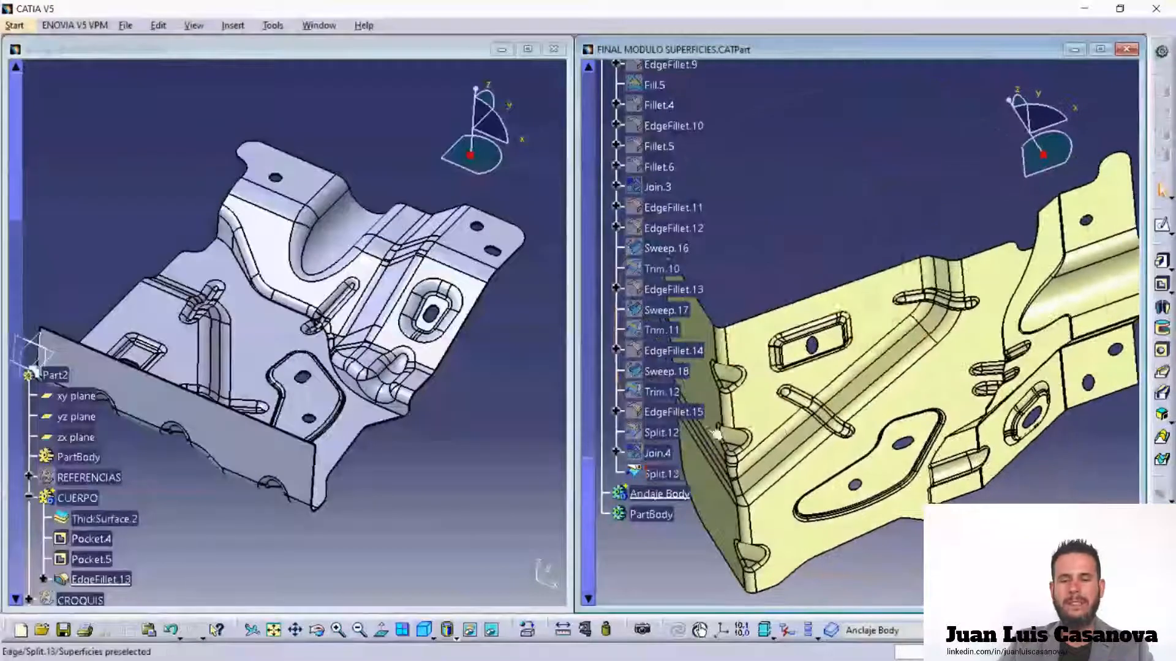
- Maximize the FINAL MODULO SUPERFICIES part and examine the bracket's bends, ribs and holes from several angles
click(1101, 49)
middle_drag(554, 429, 637, 221)
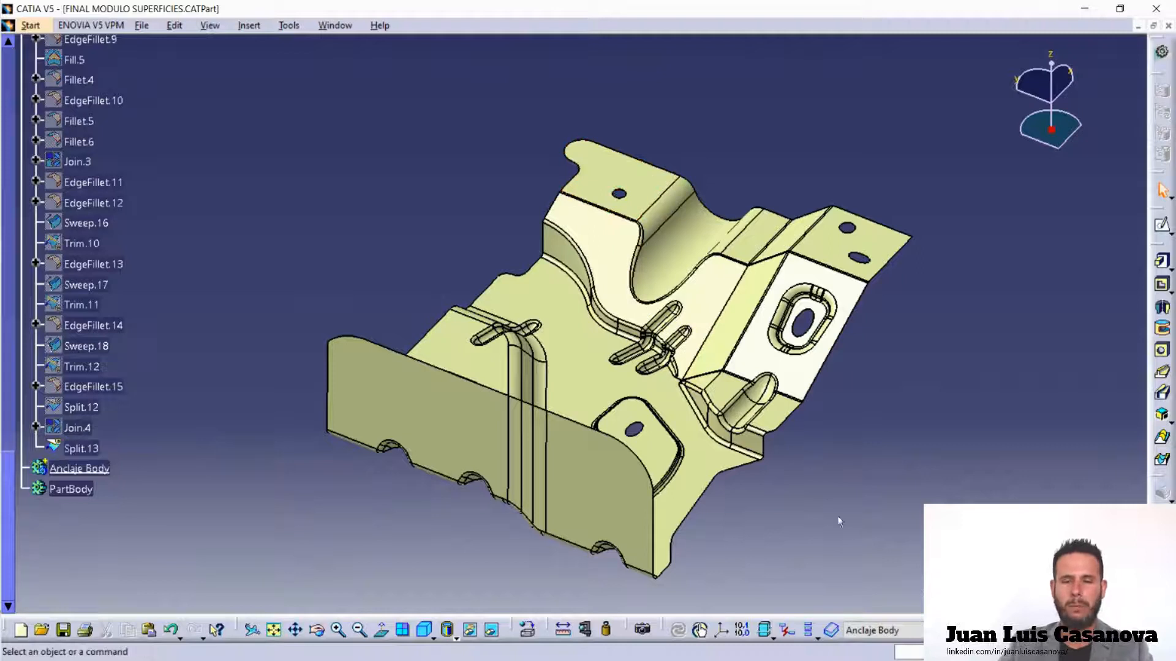
middle_drag(807, 468, 792, 272)
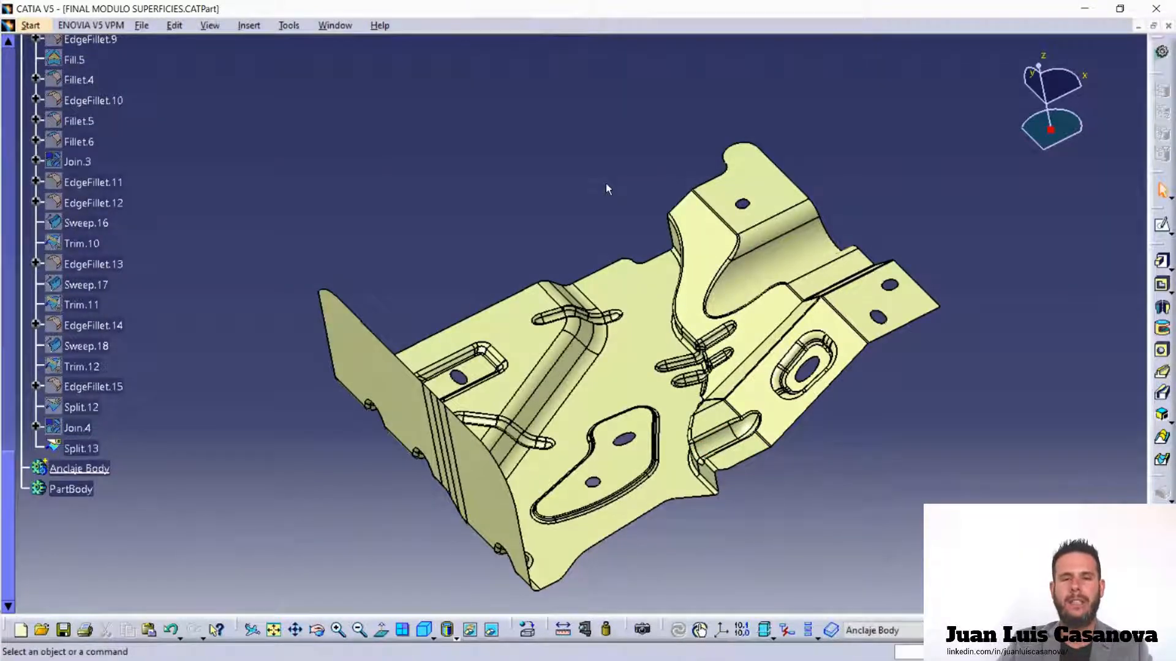
middle_drag(407, 294, 796, 472)
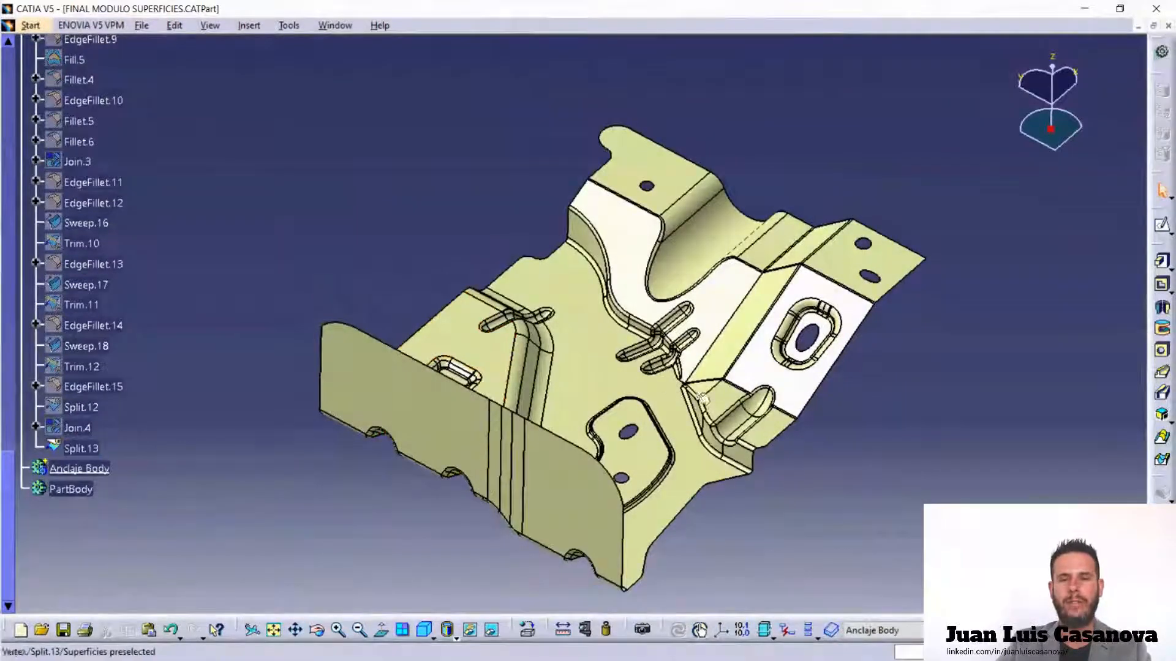
middle_drag(881, 458, 680, 318)
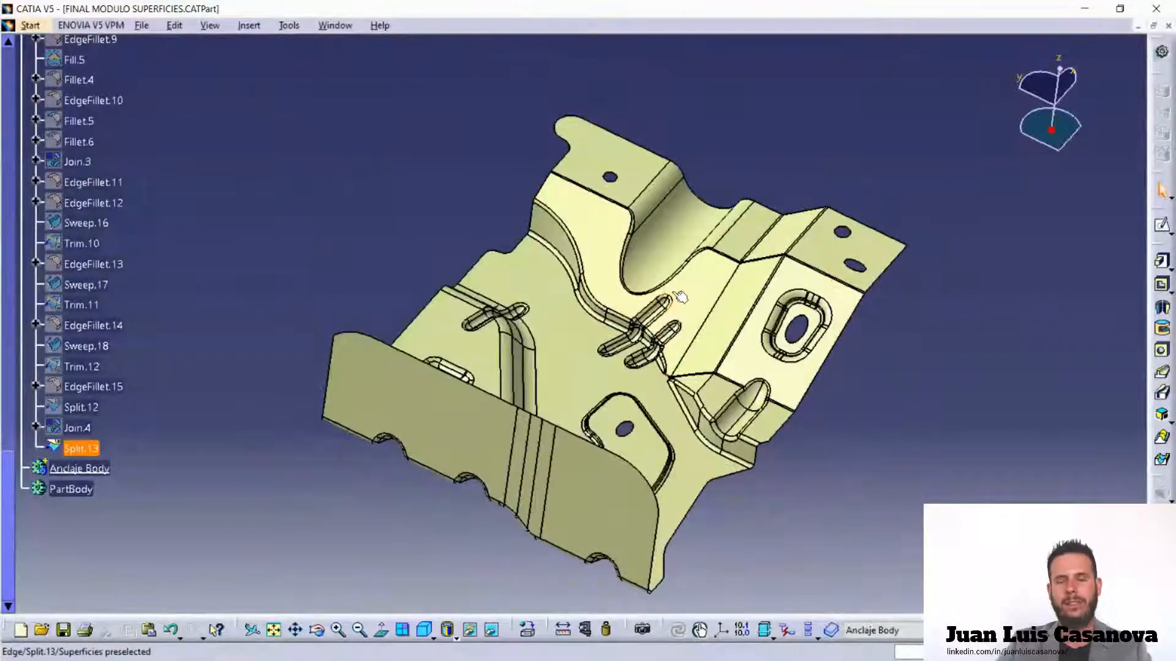
mouse_move(698, 429)
middle_down()
mouse_move(732, 480)
mouse_move(709, 513)
mouse_move(704, 450)
middle_up()
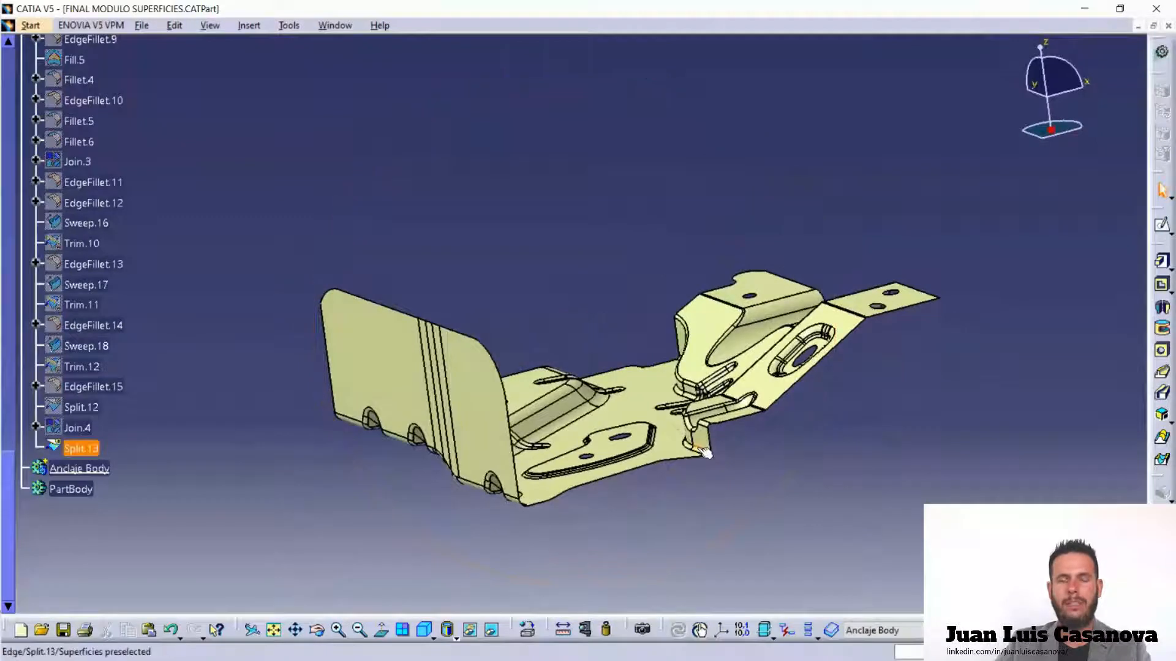
middle_drag(523, 312, 637, 338)
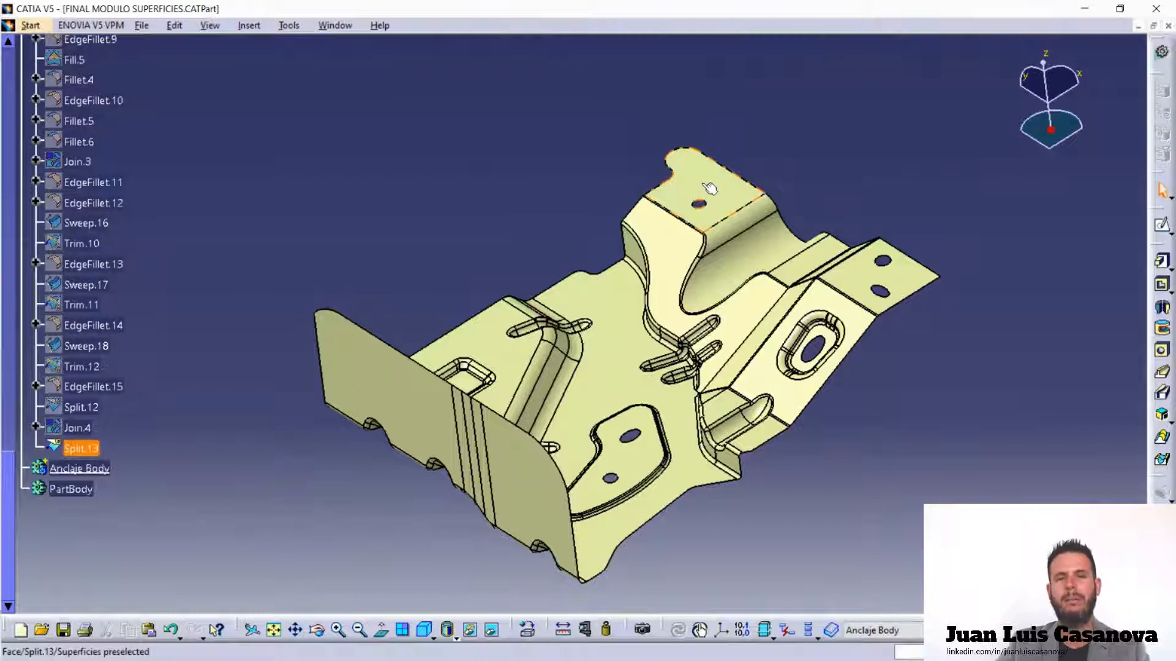
middle_drag(811, 512, 653, 456)
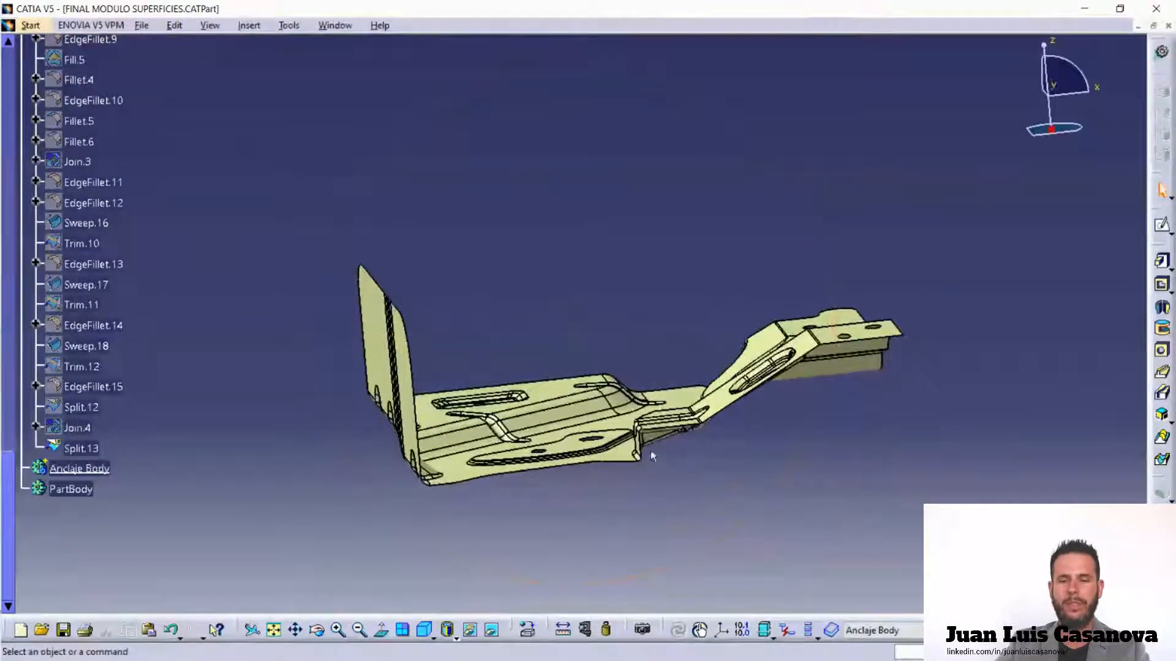
middle_drag(882, 340, 820, 269)
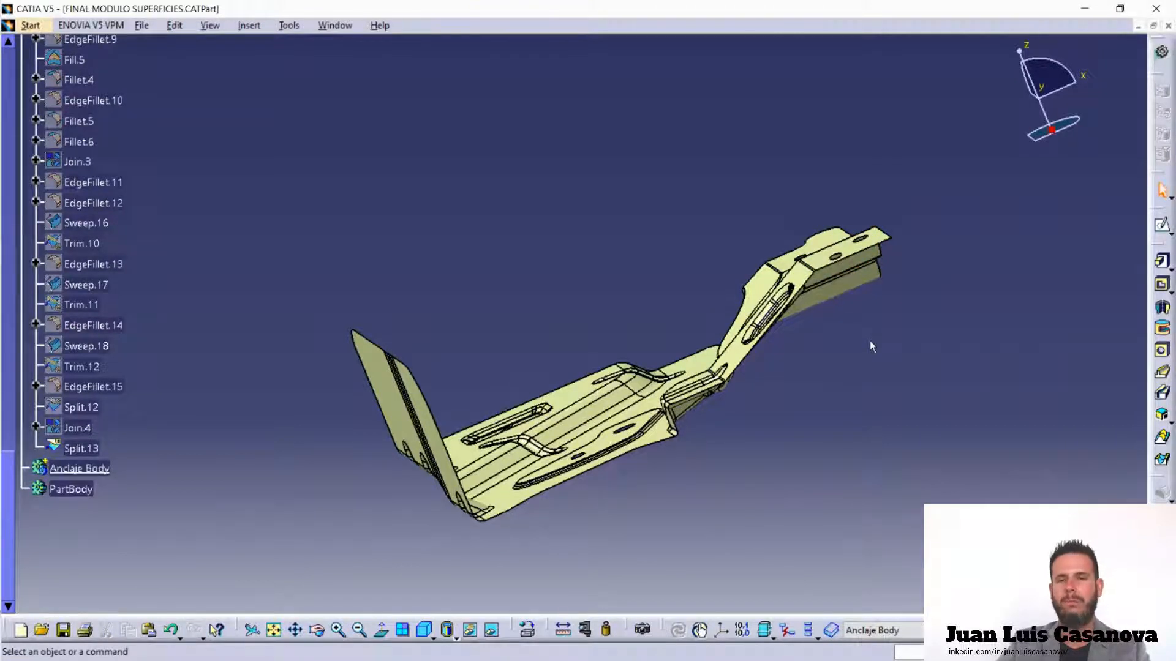
middle_drag(533, 294, 744, 383)
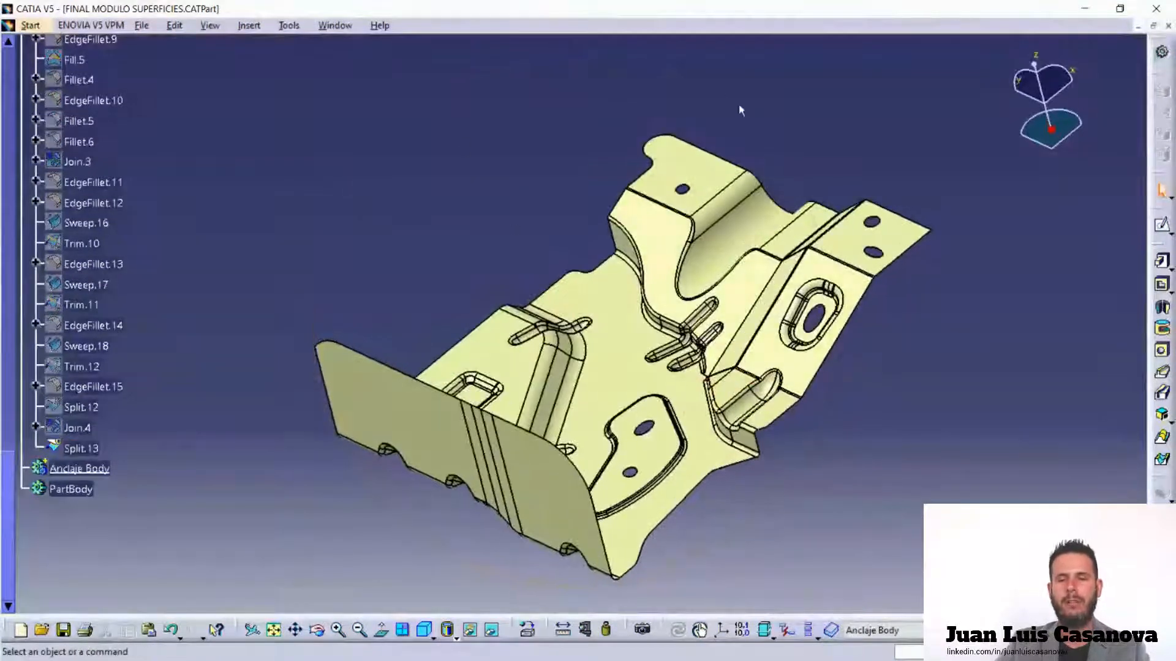
middle_drag(686, 493, 711, 517)
scroll(664, 518, up, 1)
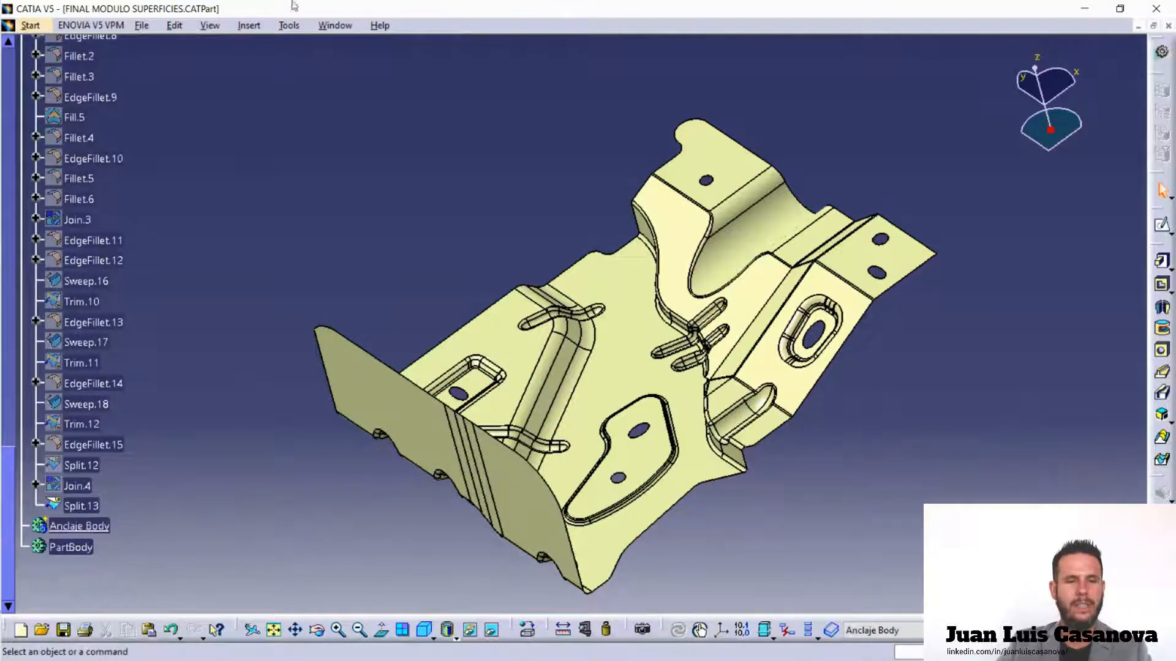
- Try to thicken the Split.13 surface with Thick Surface, using a 1 mm first offset and a 0 mm second offset
click(268, 28)
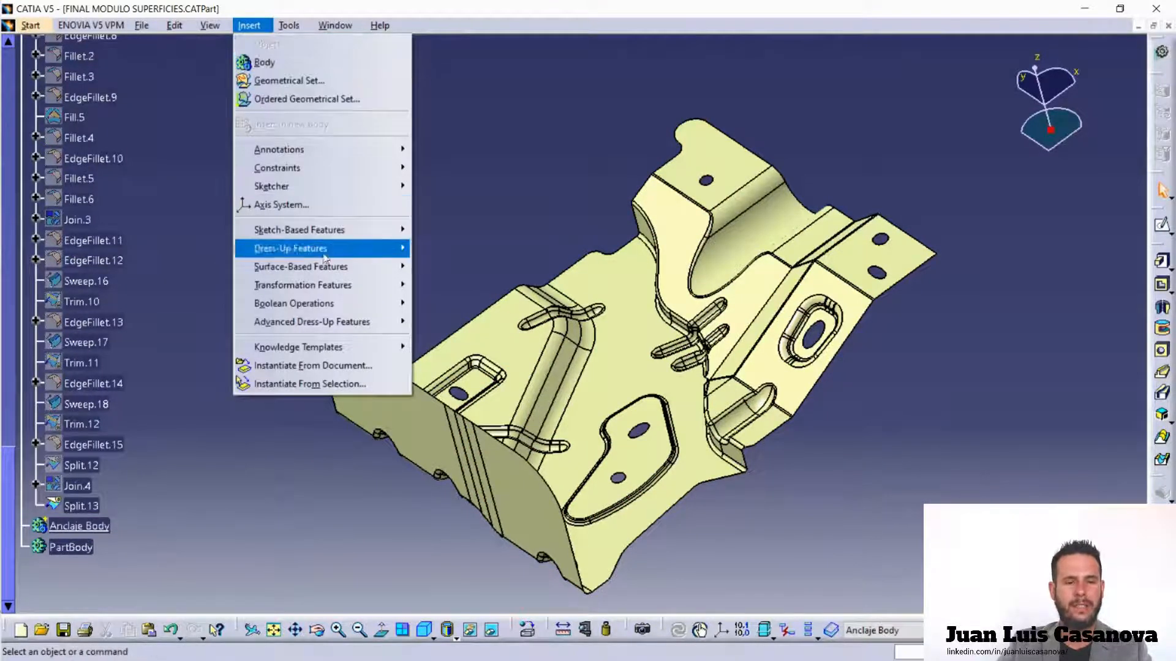
mouse_move(367, 268)
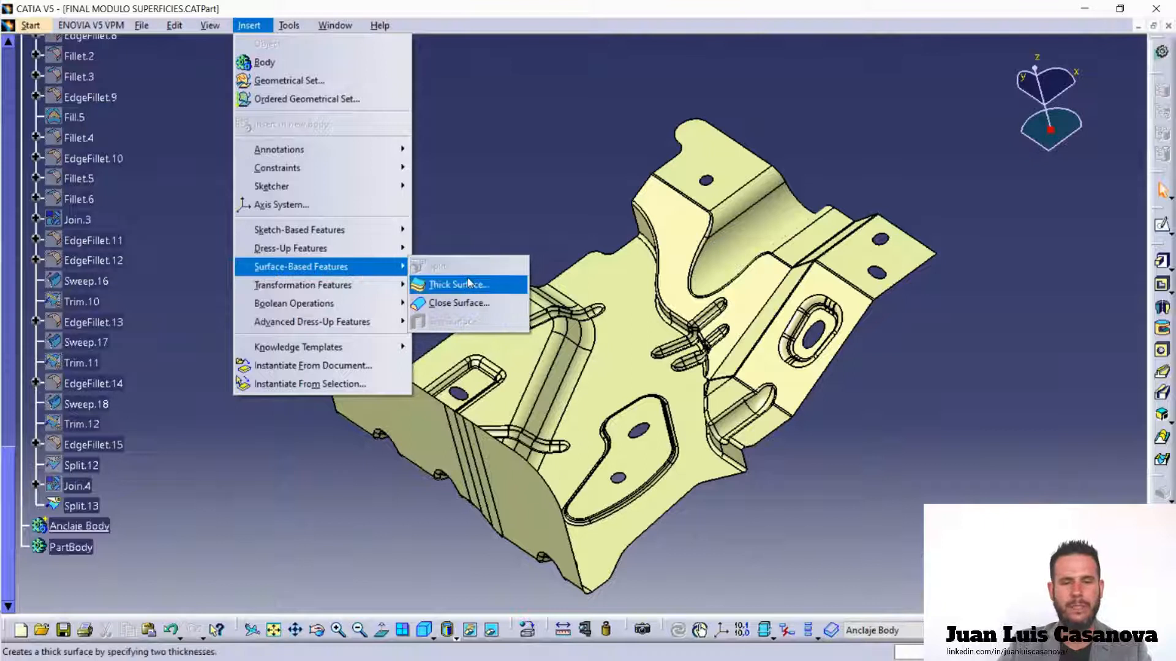
click(456, 281)
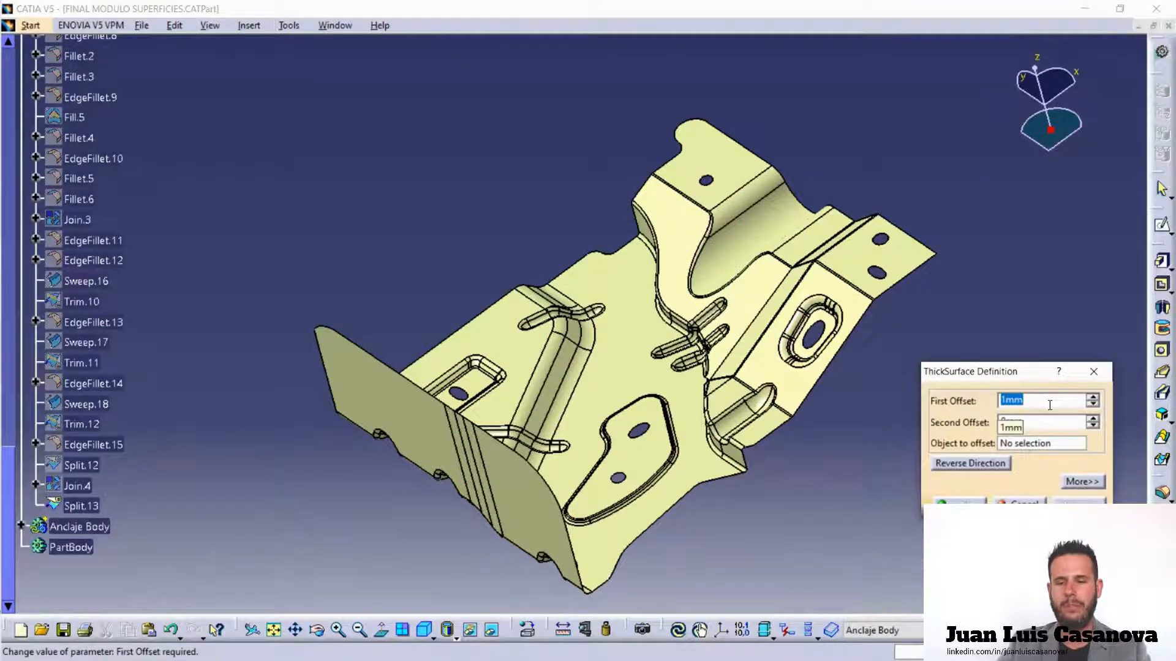
click(81, 506)
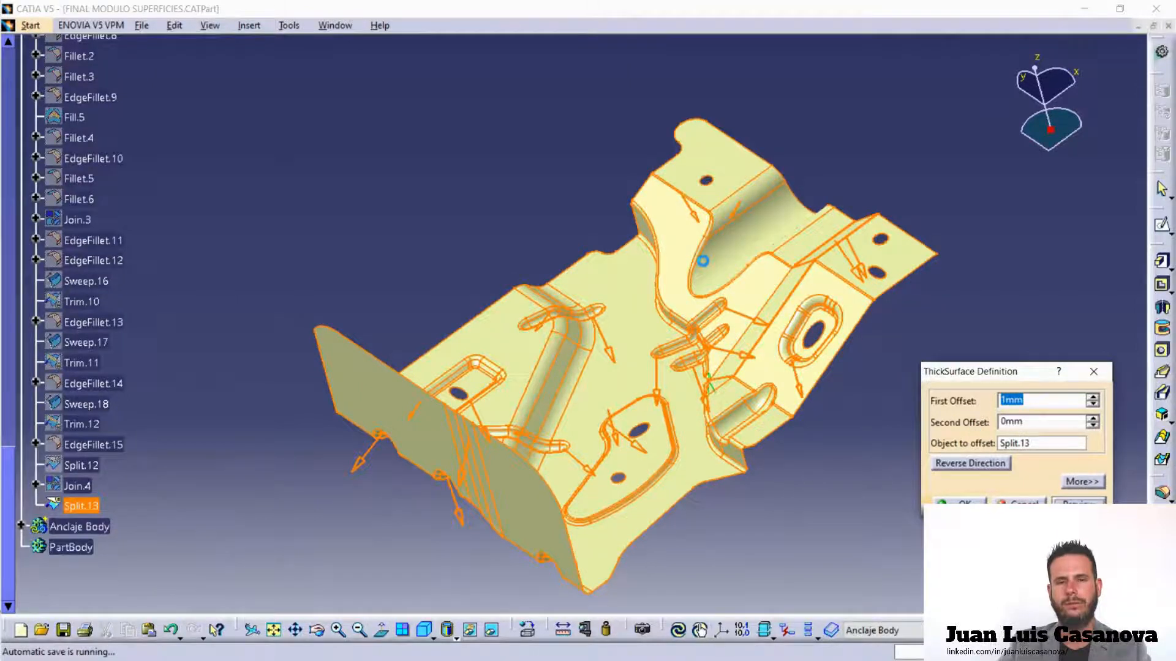
key(Return)
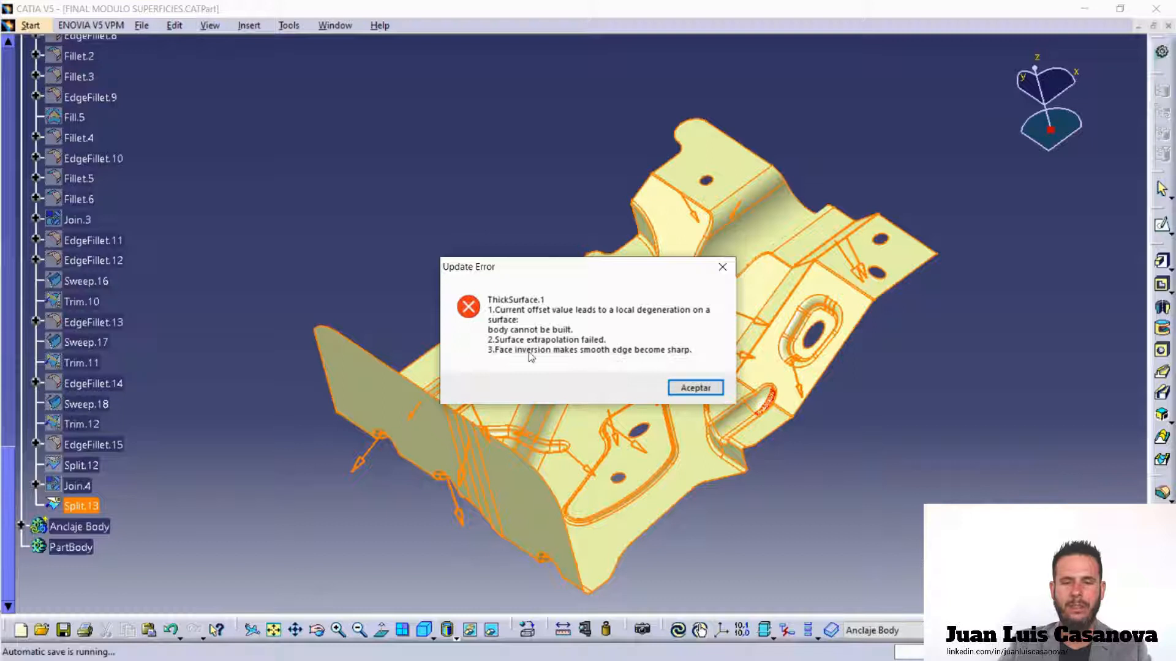
drag(600, 274, 1014, 58)
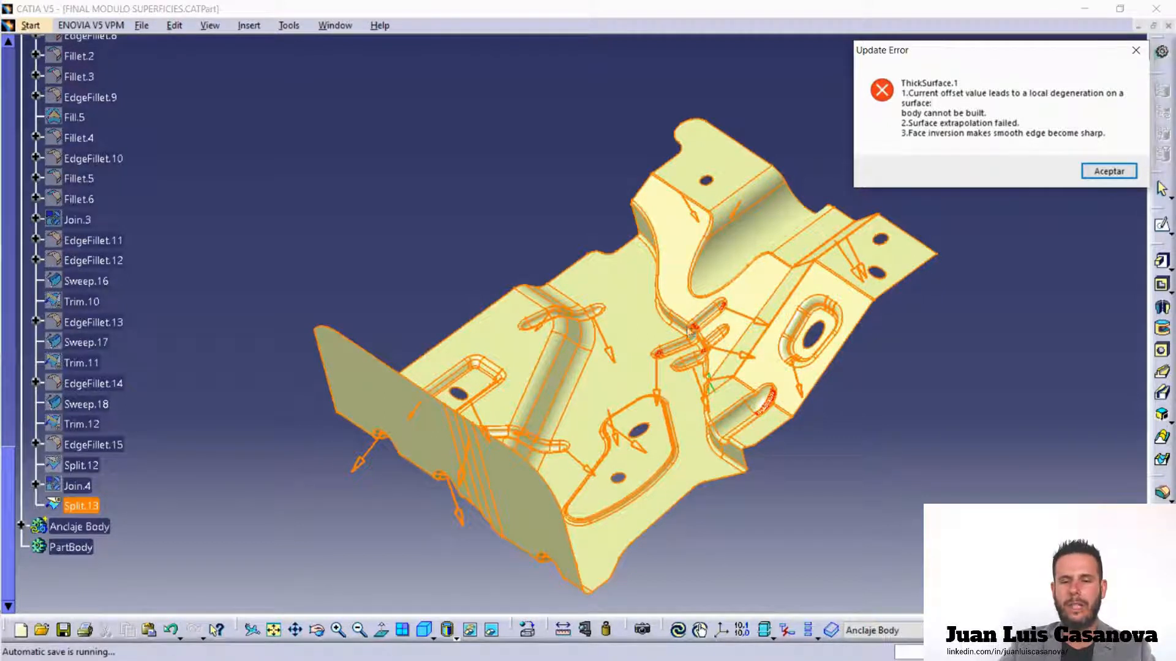
click(1085, 173)
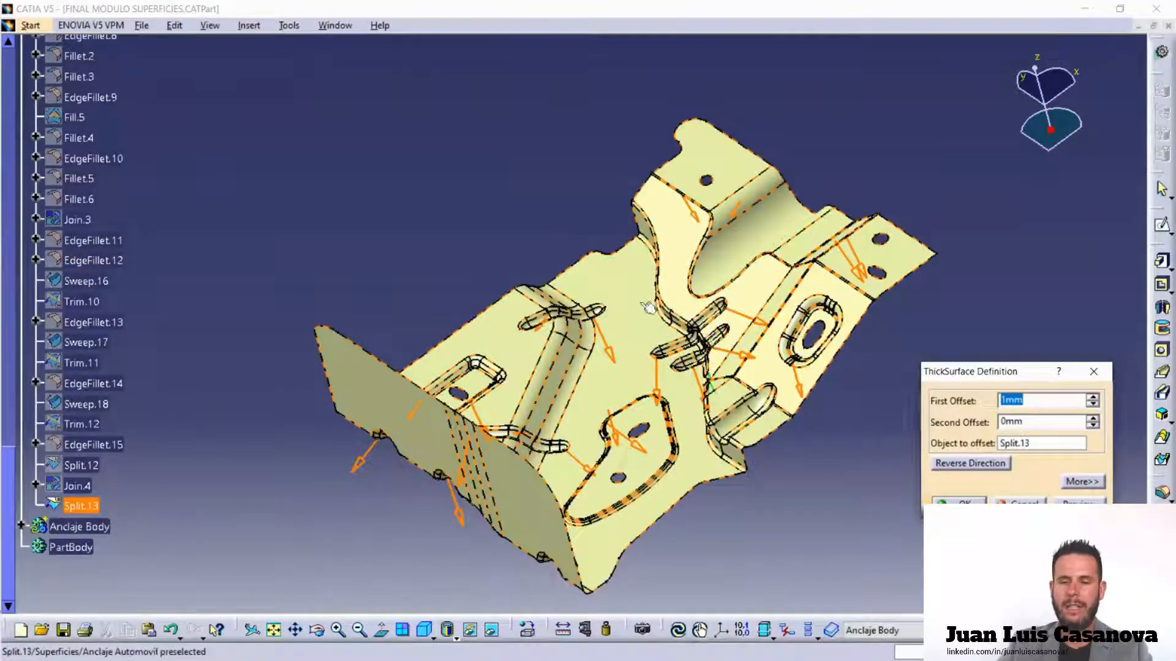
- Reverse the thickening direction of Split.13 and preview the thick surface with the 1 mm first offset
click(975, 466)
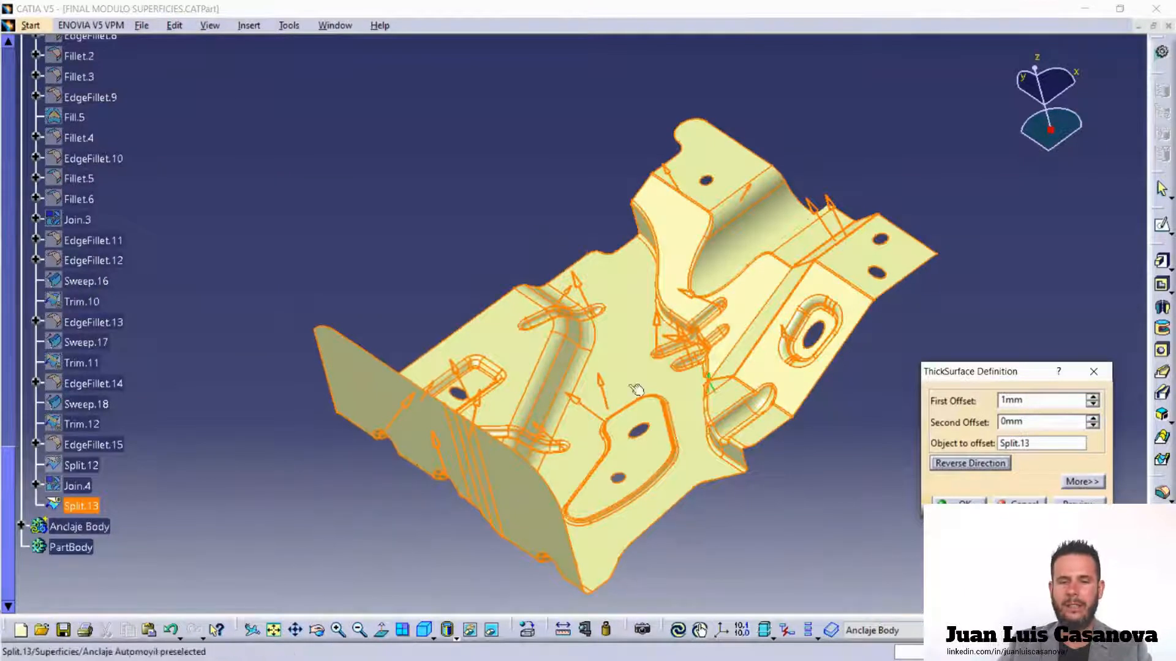
click(1093, 504)
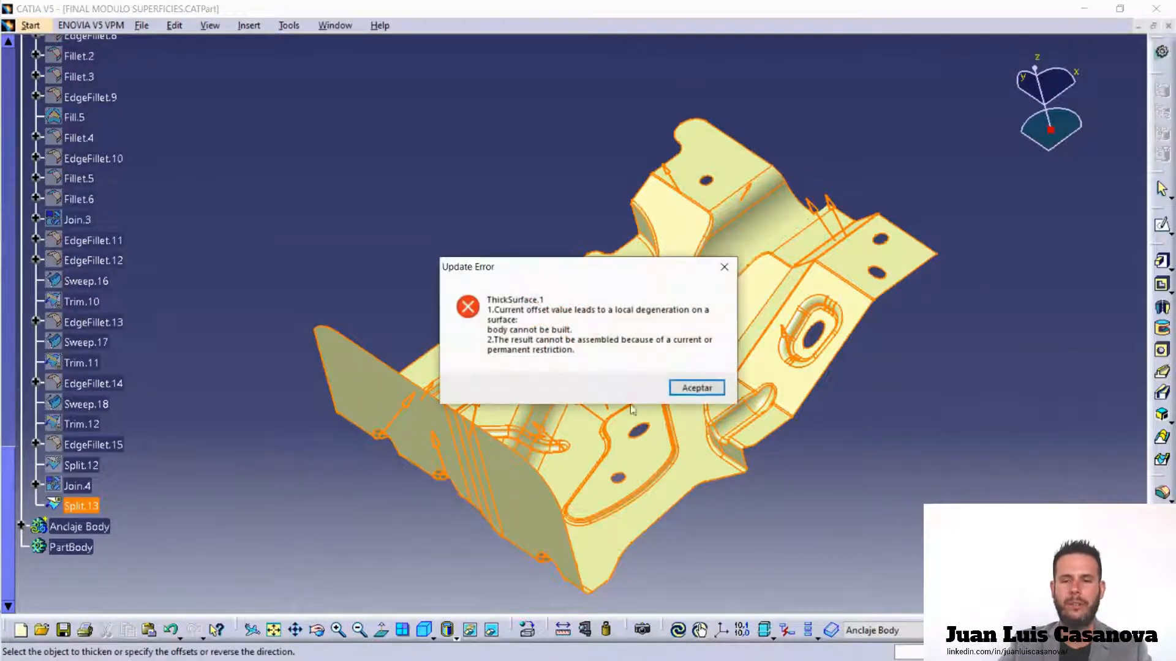
click(697, 387)
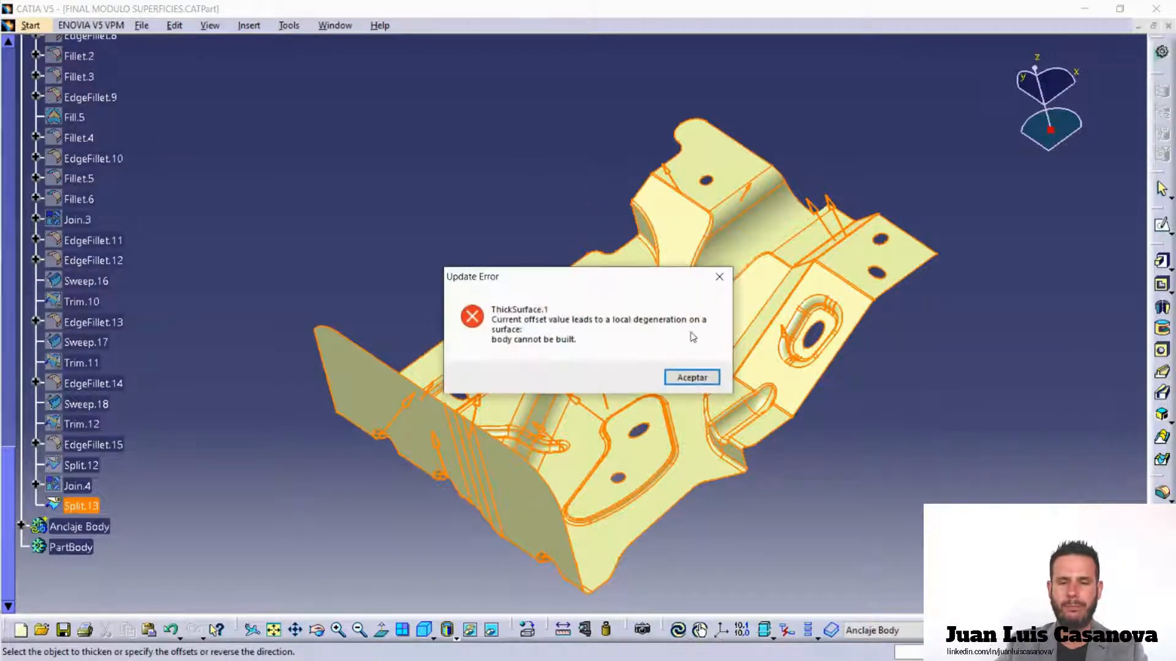
- Try to thicken Split.13 with a 0.1 mm first offset in the reversed direction, and cancel the Thick Surface
click(690, 377)
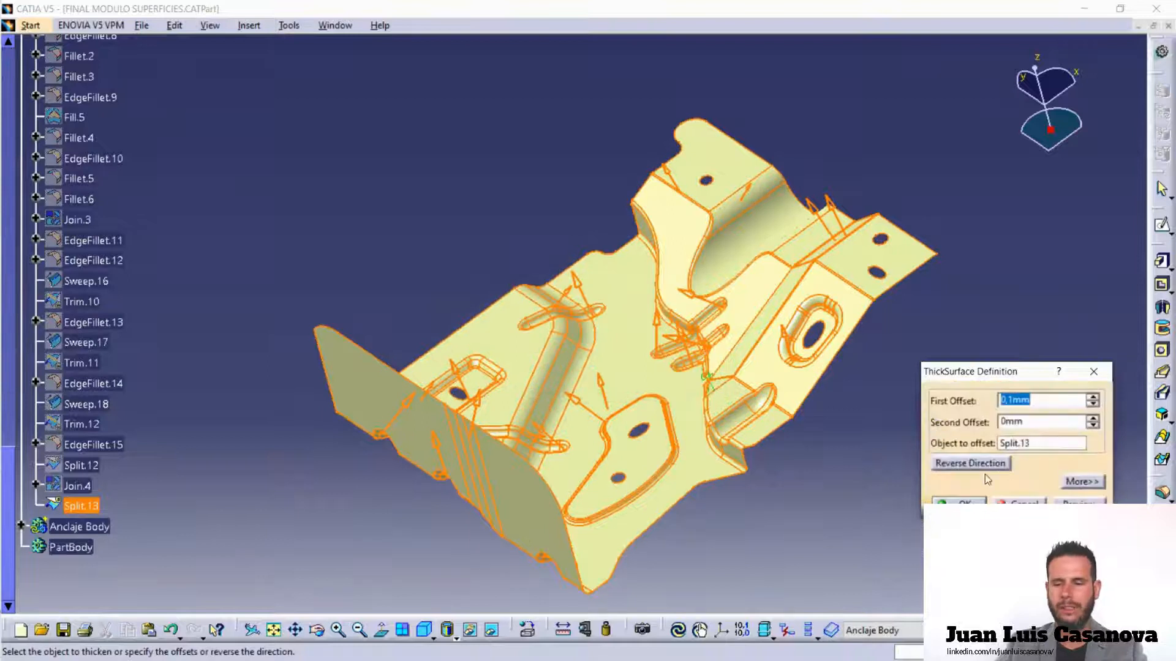
click(973, 462)
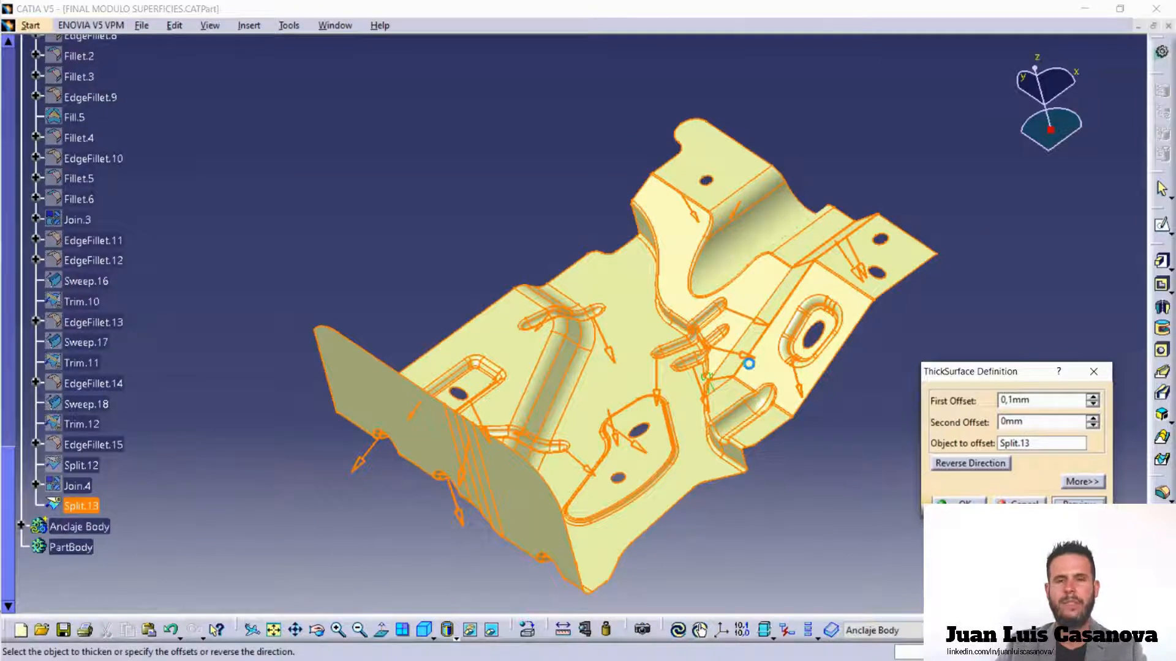
key(Return)
drag(562, 286, 923, 90)
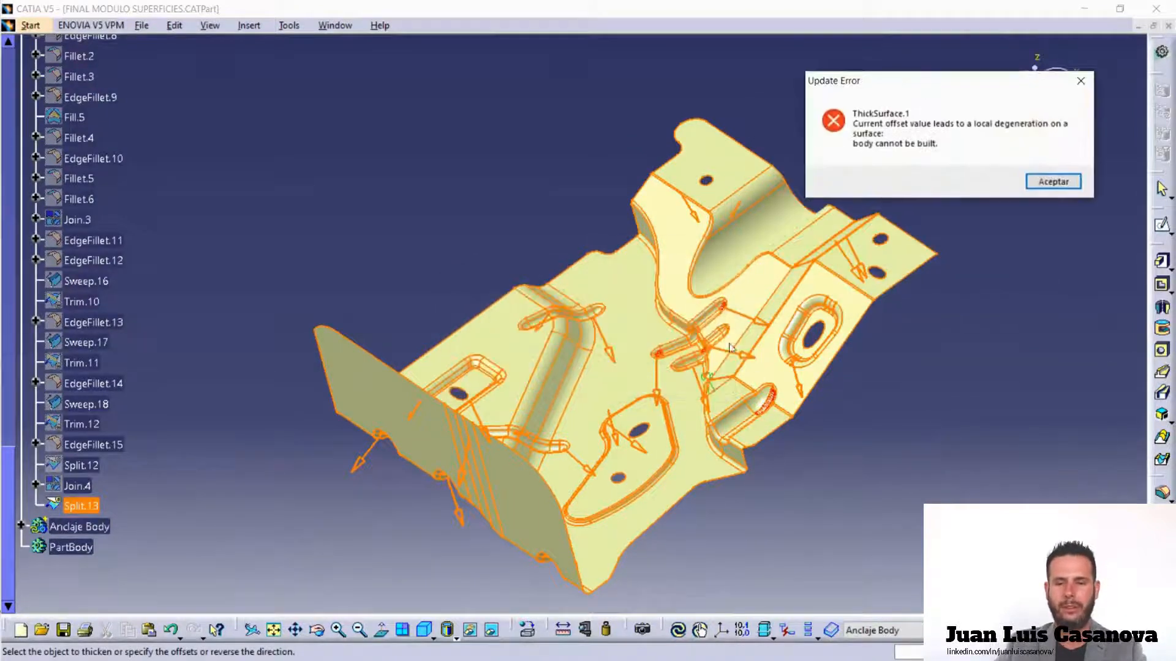
click(1054, 181)
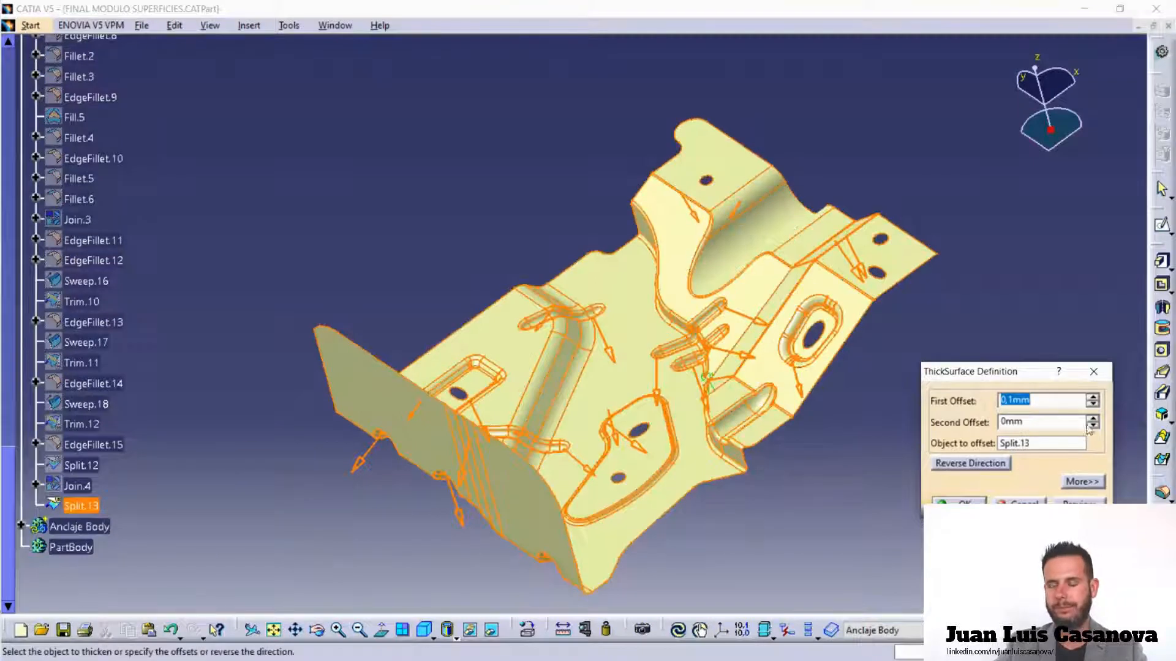
click(1094, 372)
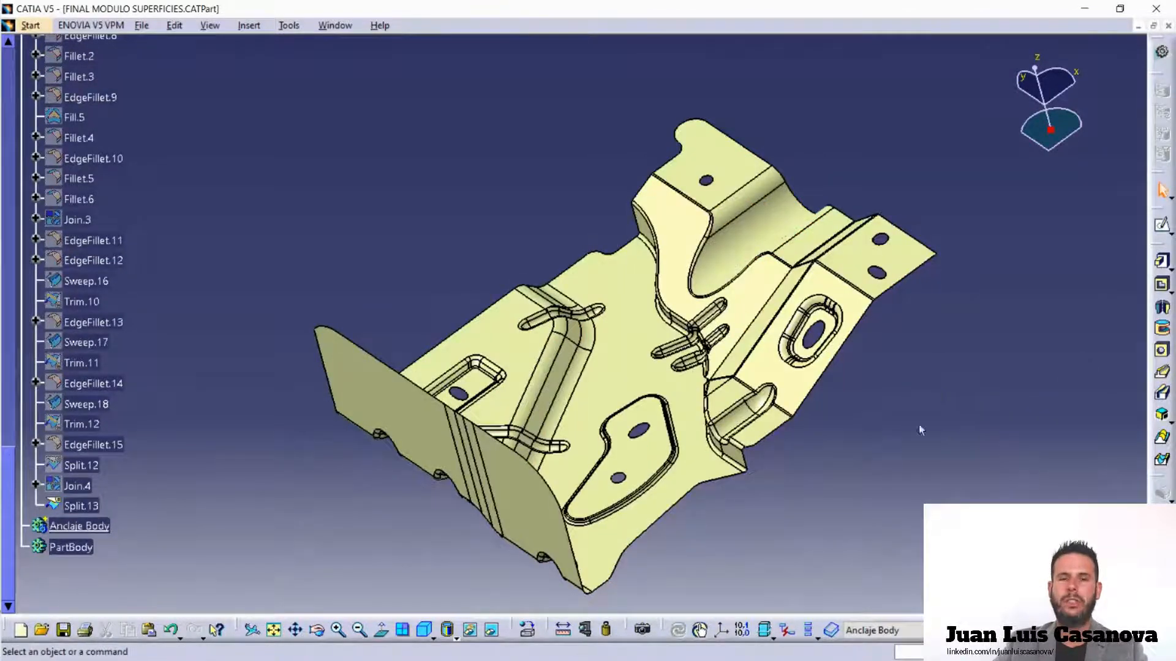
- Examine the sharp, unfilleted corner below the slotted side wall and review the surface features that built the bracket
ctrl+middle_drag(862, 472, 506, 126)
middle_drag(779, 354, 704, 123)
middle_drag(923, 493, 832, 210)
middle_drag(1068, 386, 812, 231)
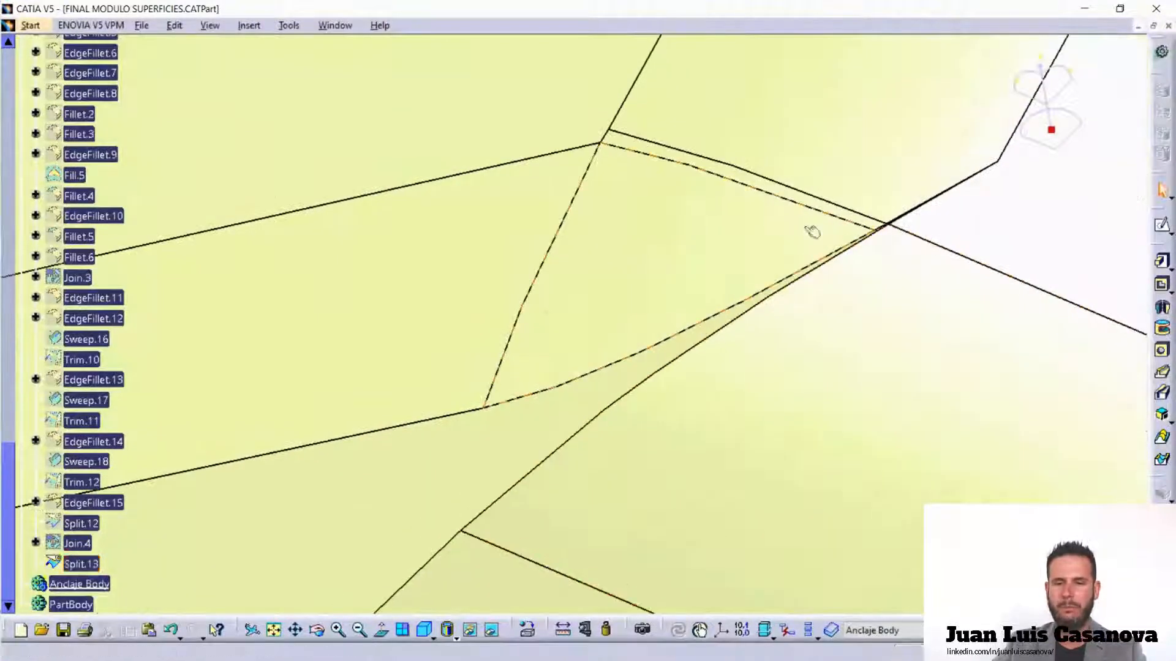
mouse_move(596, 425)
middle_down()
mouse_move(942, 299)
mouse_move(824, 271)
mouse_move(724, 343)
mouse_move(747, 361)
mouse_move(702, 280)
middle_up()
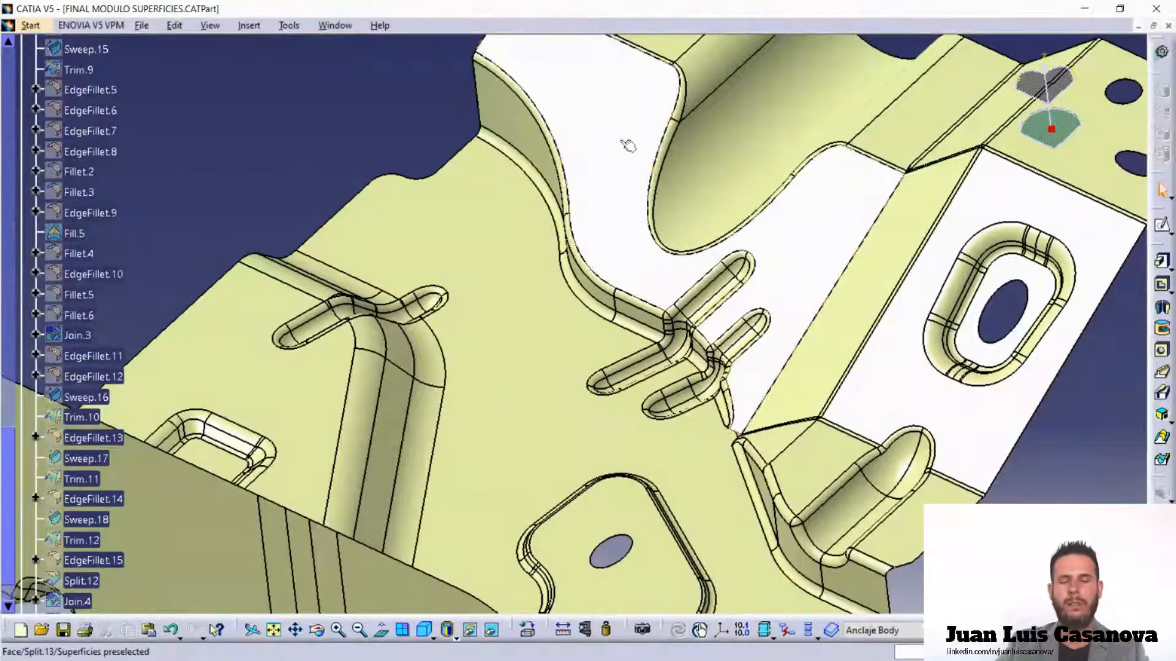
middle_drag(803, 345, 800, 422)
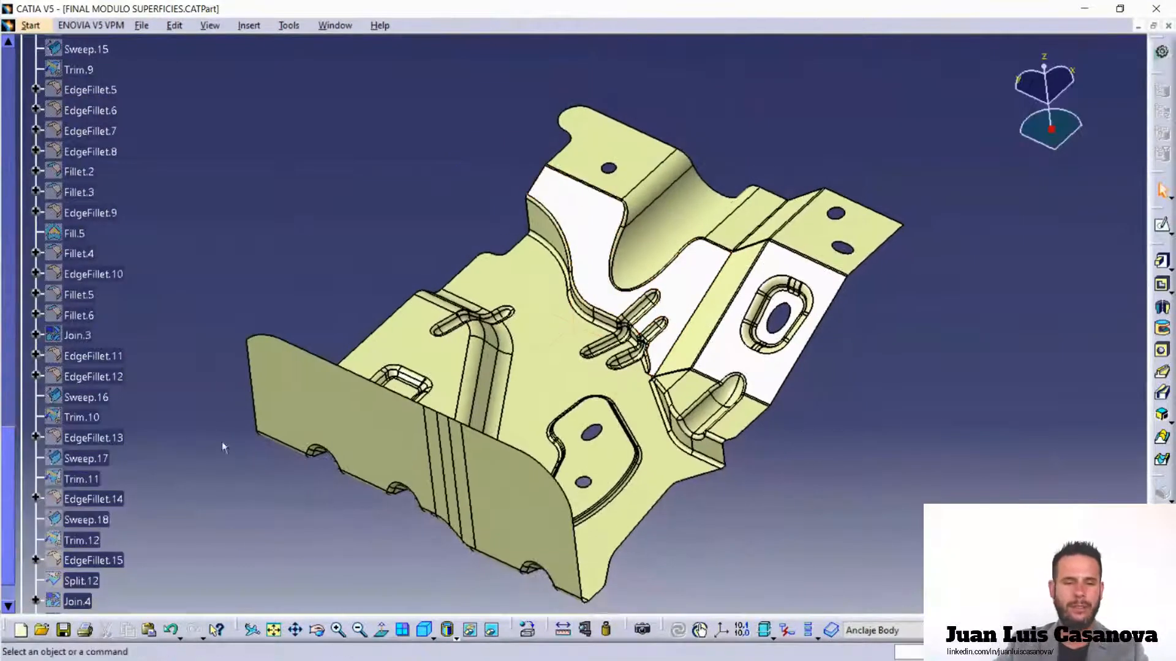
scroll(169, 501, down, 3)
scroll(100, 82, up, 5)
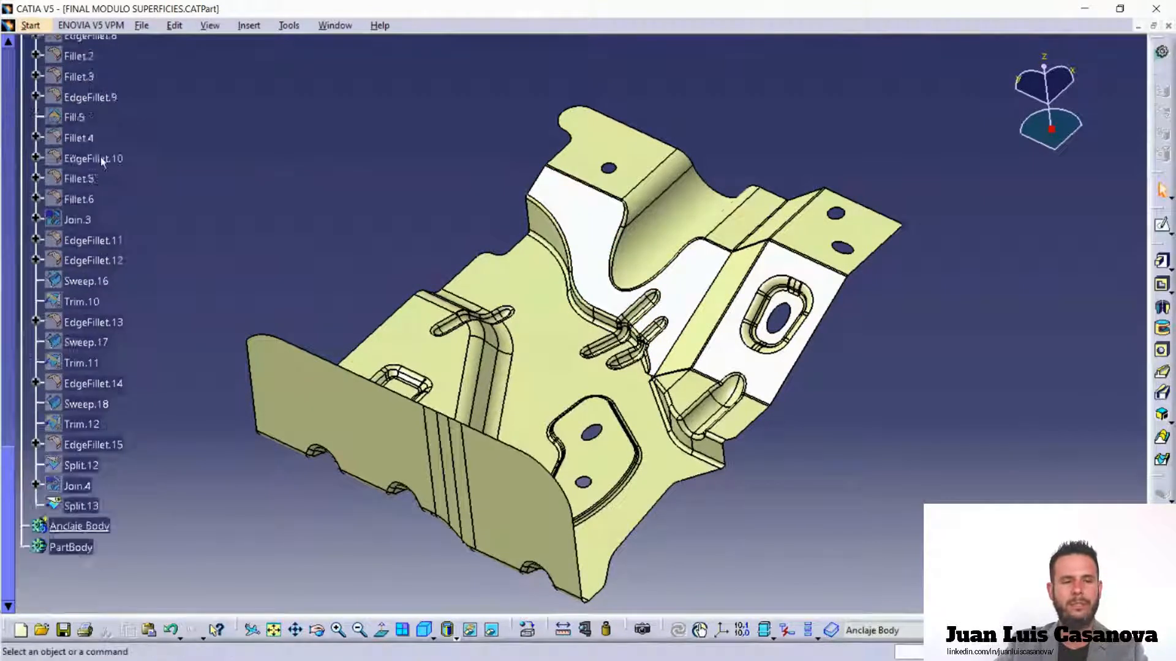
scroll(92, 74, up, 1)
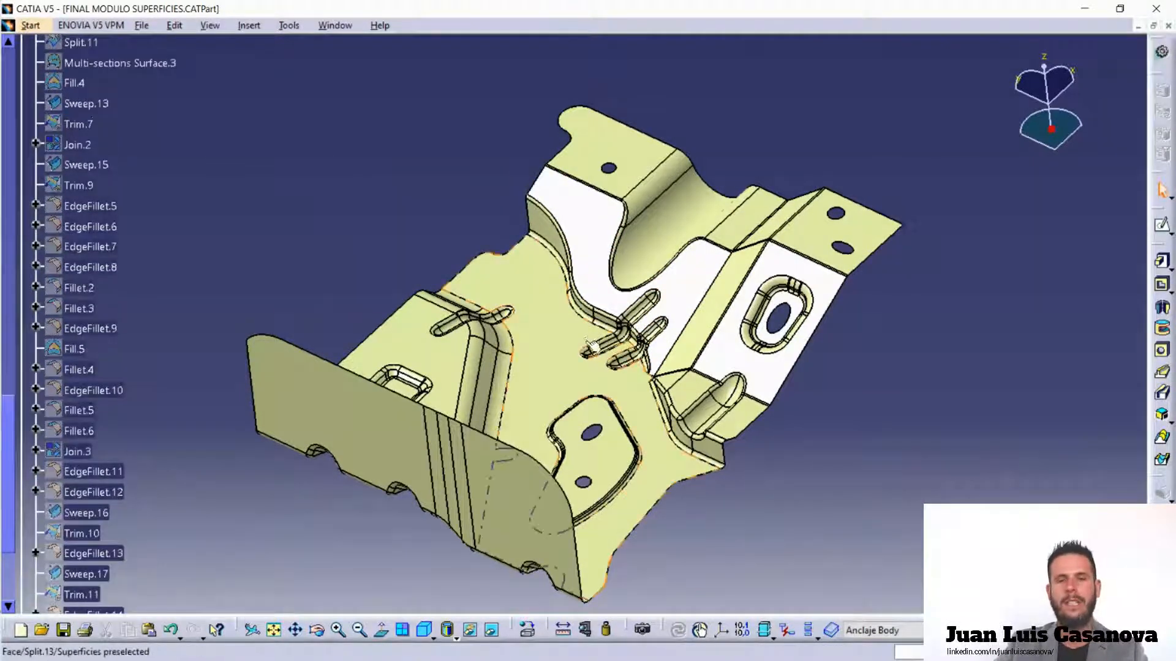
scroll(178, 414, down, 2)
scroll(193, 417, down, 2)
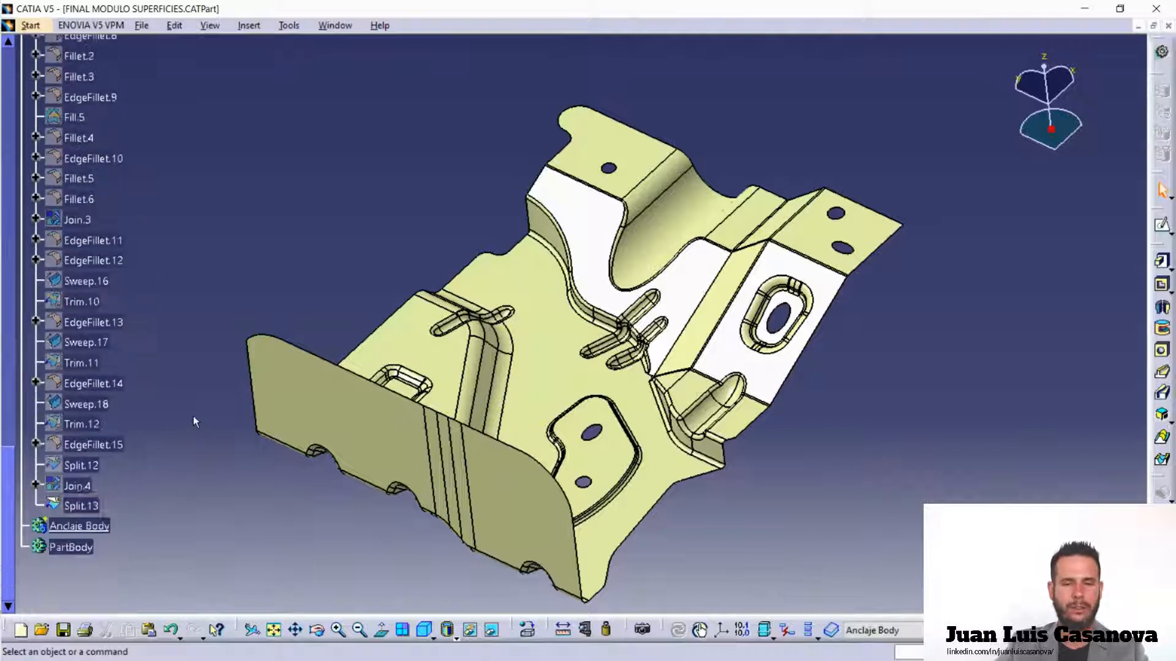
- Switch to the Anclaje de automovil NOE part and hide its thickened solid body
click(335, 25)
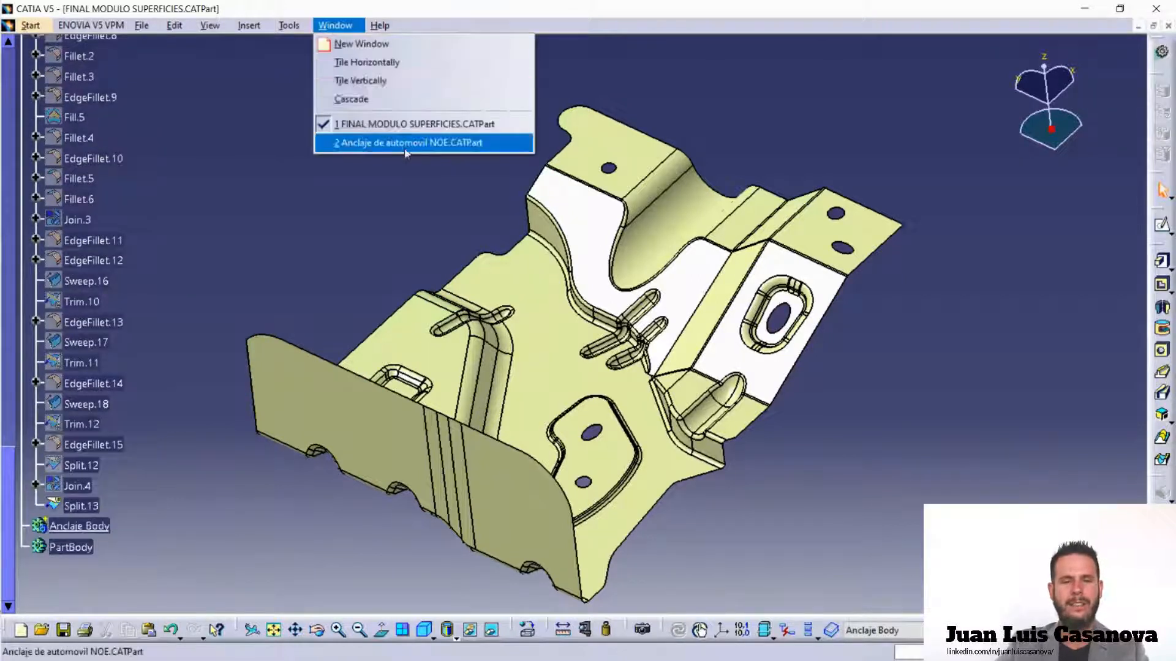
click(414, 144)
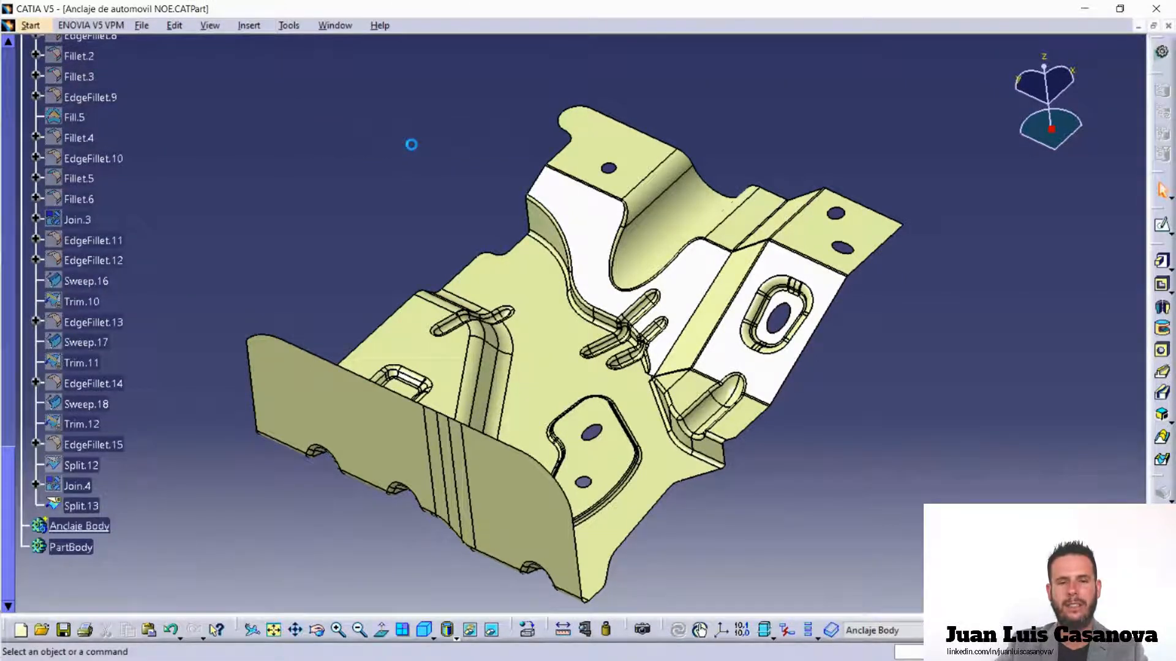
middle_drag(744, 362, 704, 392)
scroll(175, 435, down, 15)
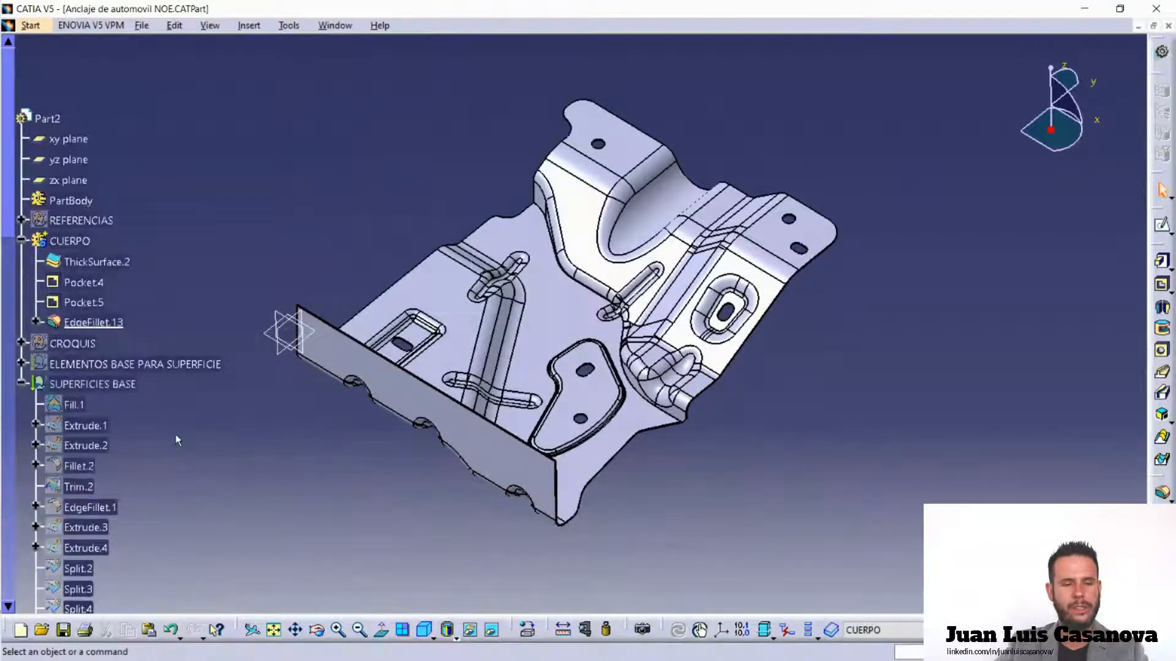
click(466, 331)
click(470, 631)
- Show the SEMI-FINAL joined surface at the end of the SUPERFICIES BASE set
scroll(158, 509, down, 8)
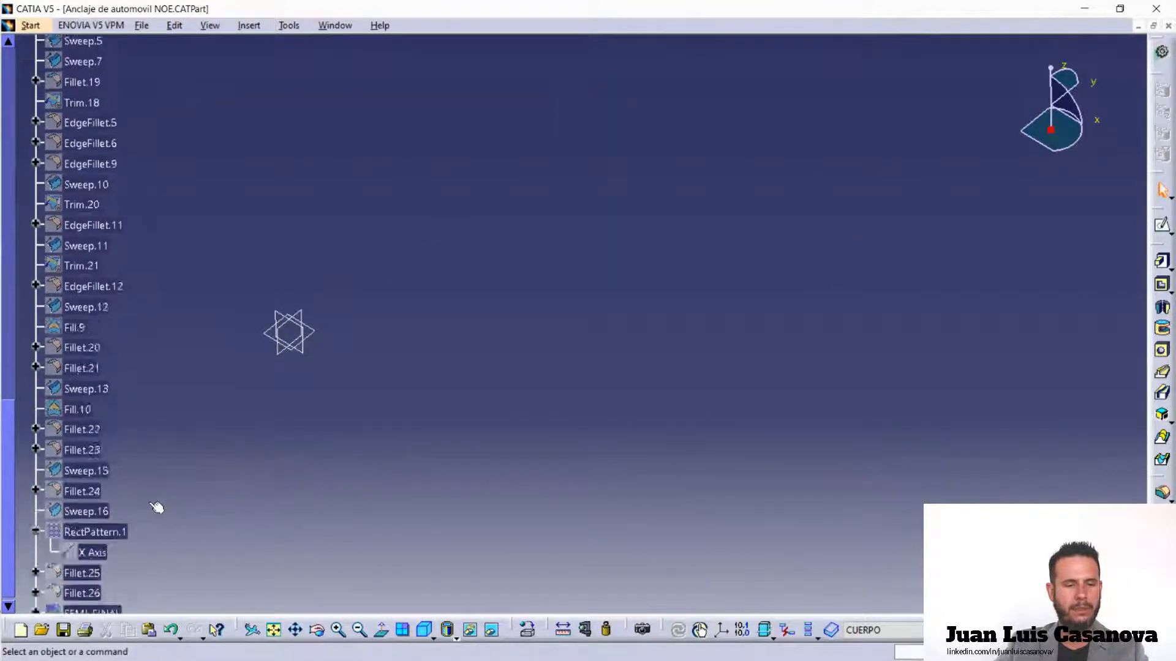
scroll(157, 509, down, 3)
click(91, 422)
click(105, 447)
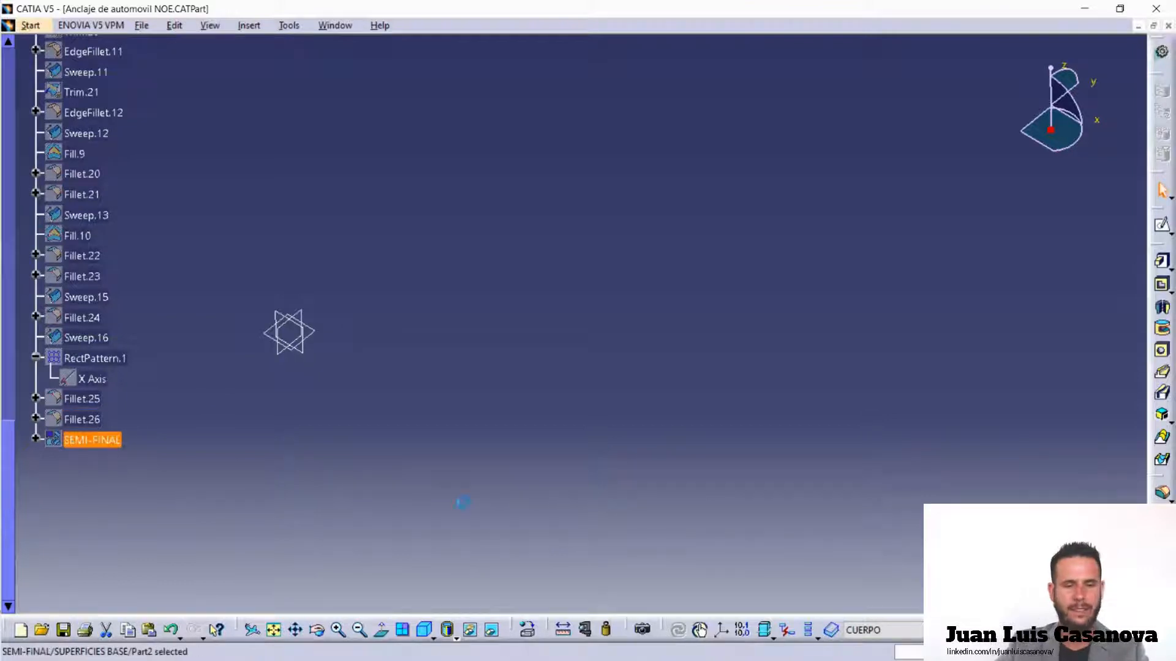
click(528, 629)
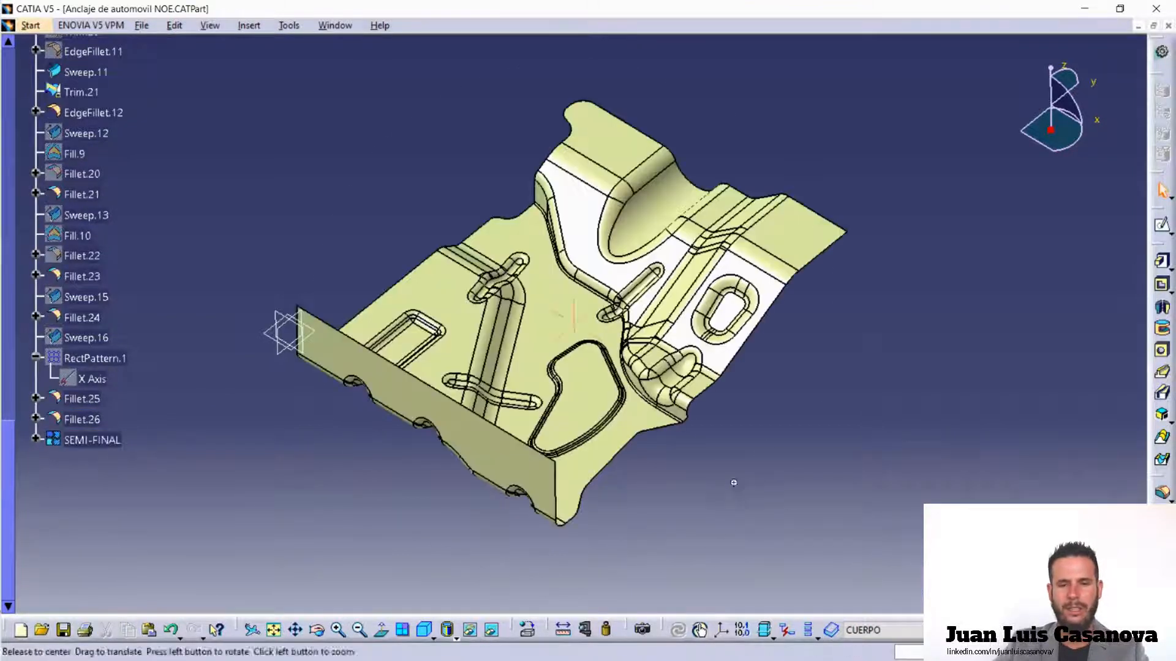
- Tile the two part windows vertically and compare the corner transitions beside the side-wall recess in both surface models
middle_drag(734, 483, 733, 342)
middle_drag(858, 392, 630, 325)
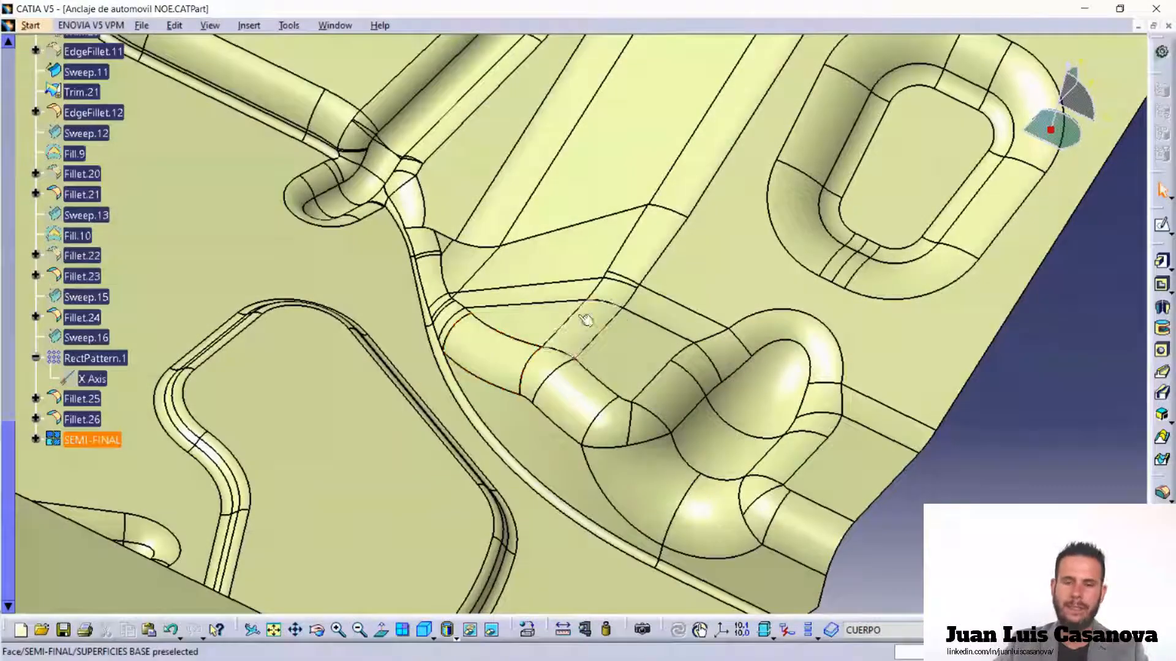
click(330, 26)
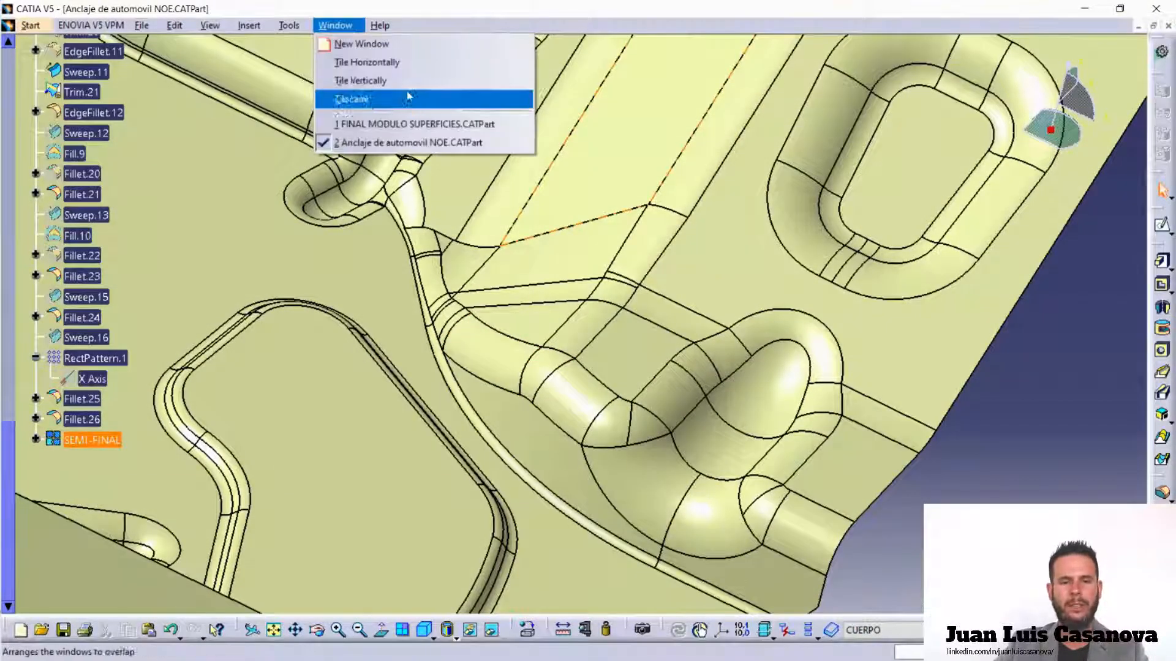
click(465, 81)
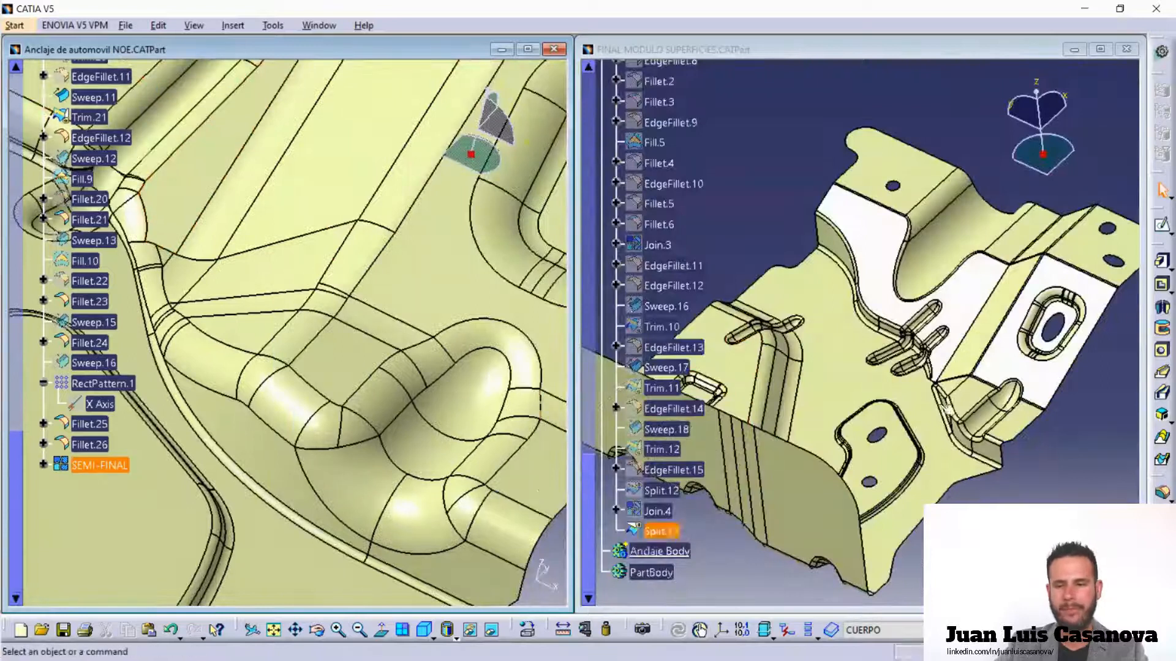
middle_click(882, 449)
scroll(866, 446, up, 5)
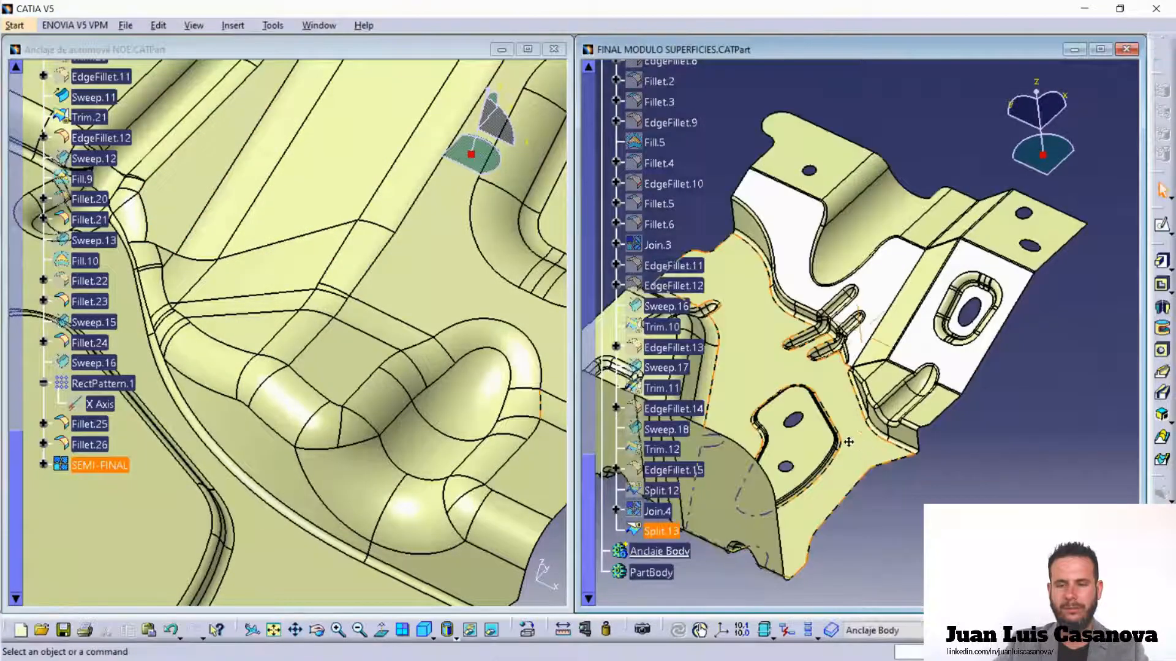
middle_click(889, 507)
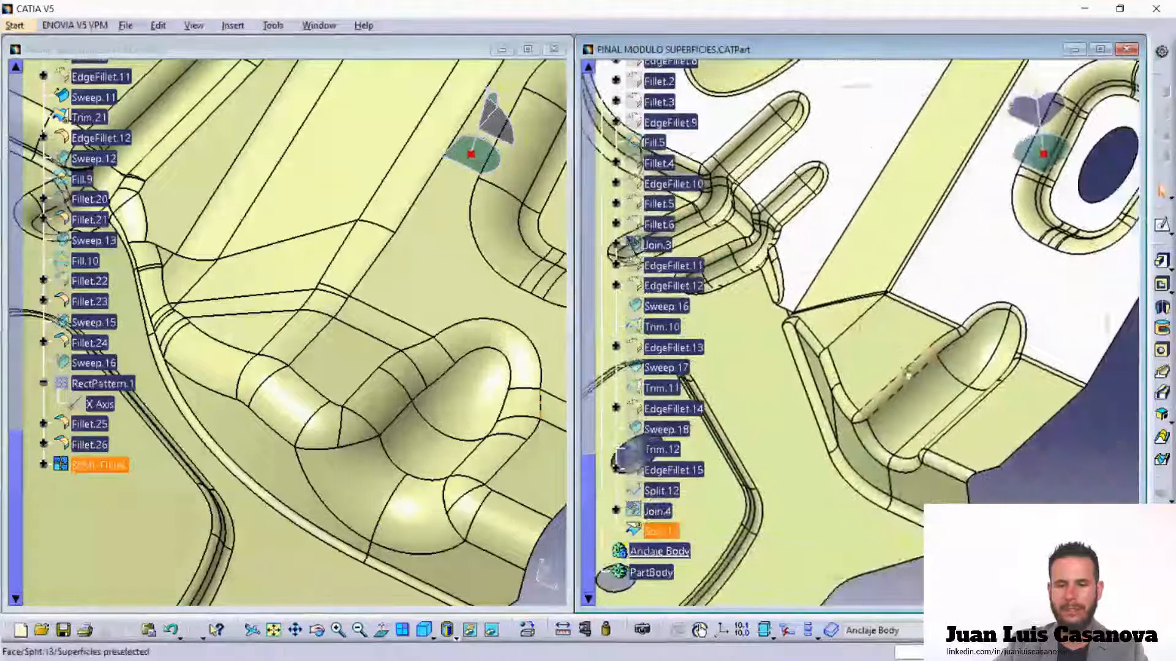
middle_drag(890, 510, 913, 223)
middle_drag(850, 483, 936, 351)
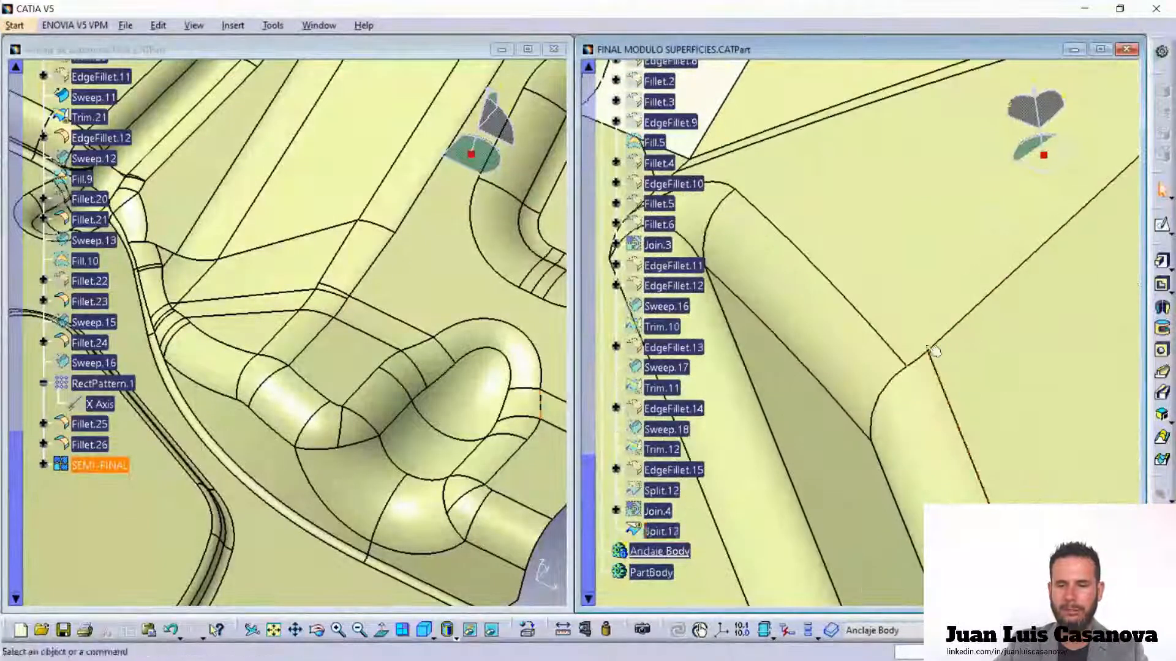
middle_drag(1045, 356, 873, 360)
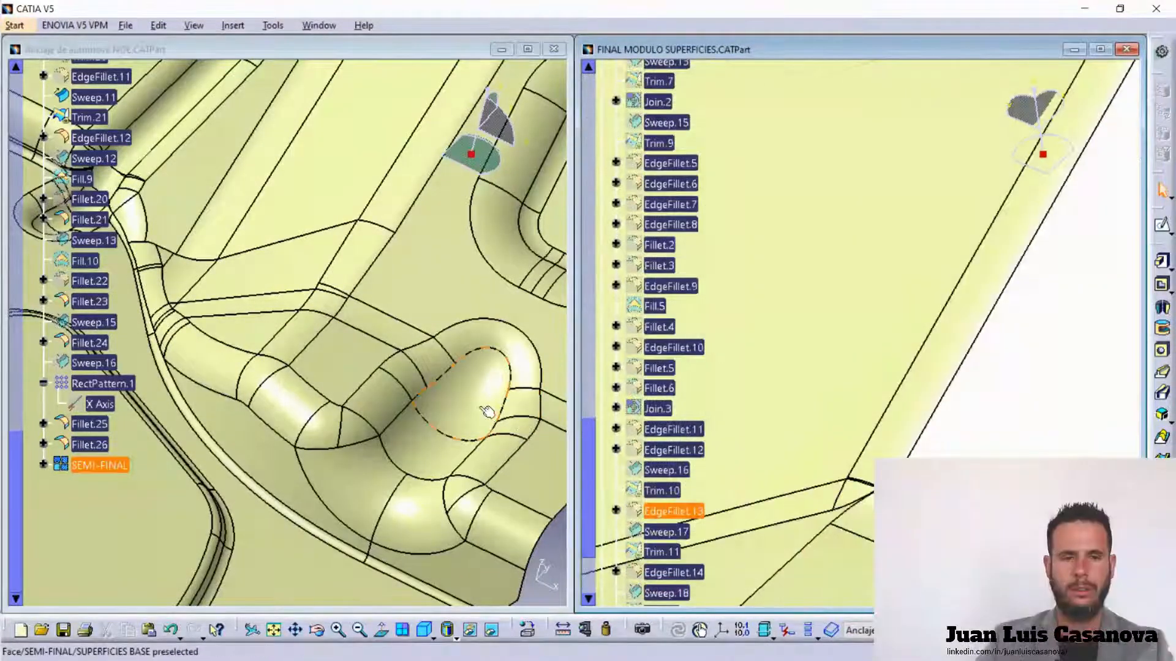
middle_drag(923, 450, 965, 478)
middle_drag(946, 333, 1014, 437)
- Compare the fillets where the stiffening ribs cross the bend in the reference surface and in the FINAL MODULO SUPERFICIES surface
middle_drag(423, 371, 470, 268)
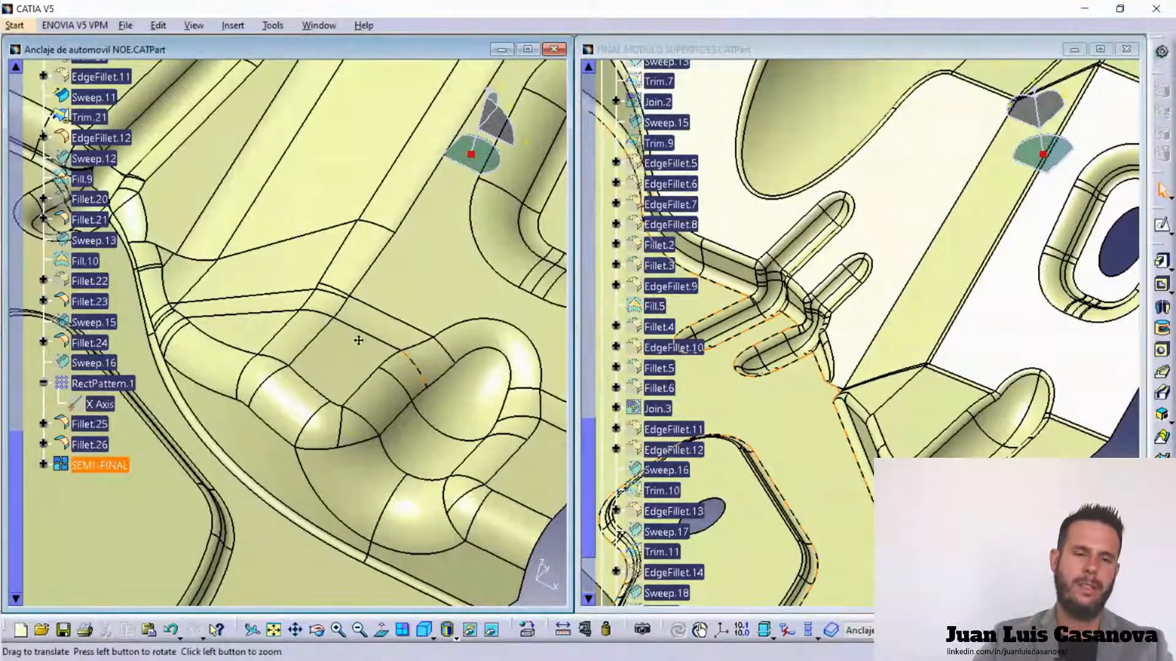
middle_drag(358, 340, 385, 285)
middle_drag(328, 380, 478, 285)
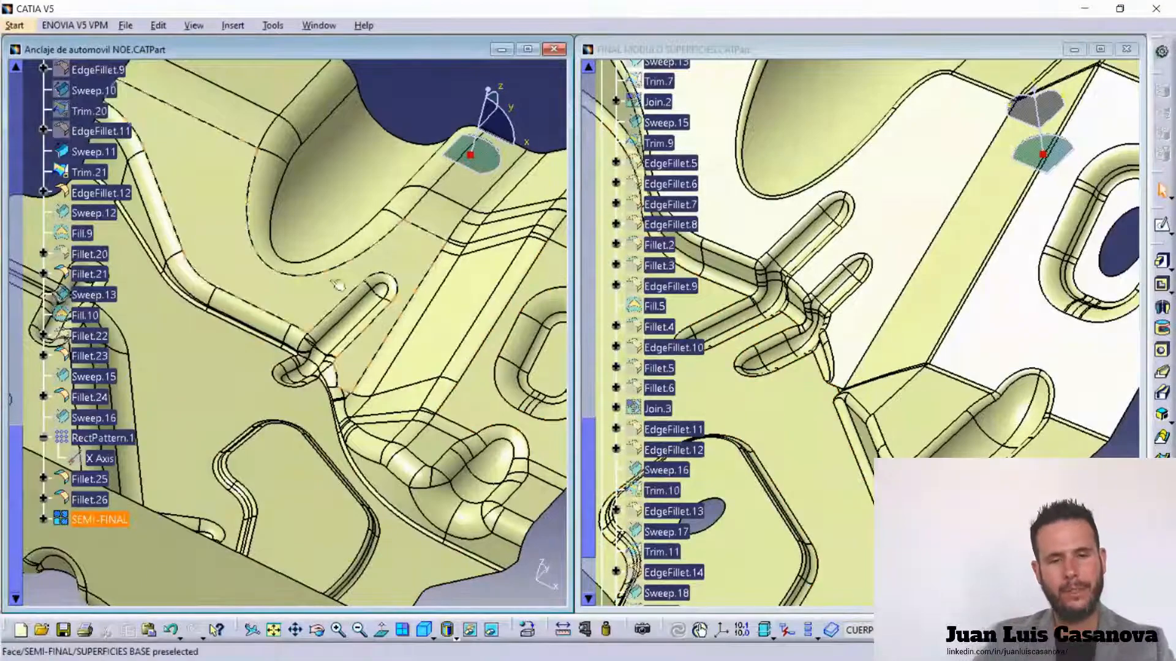
middle_drag(803, 363, 929, 366)
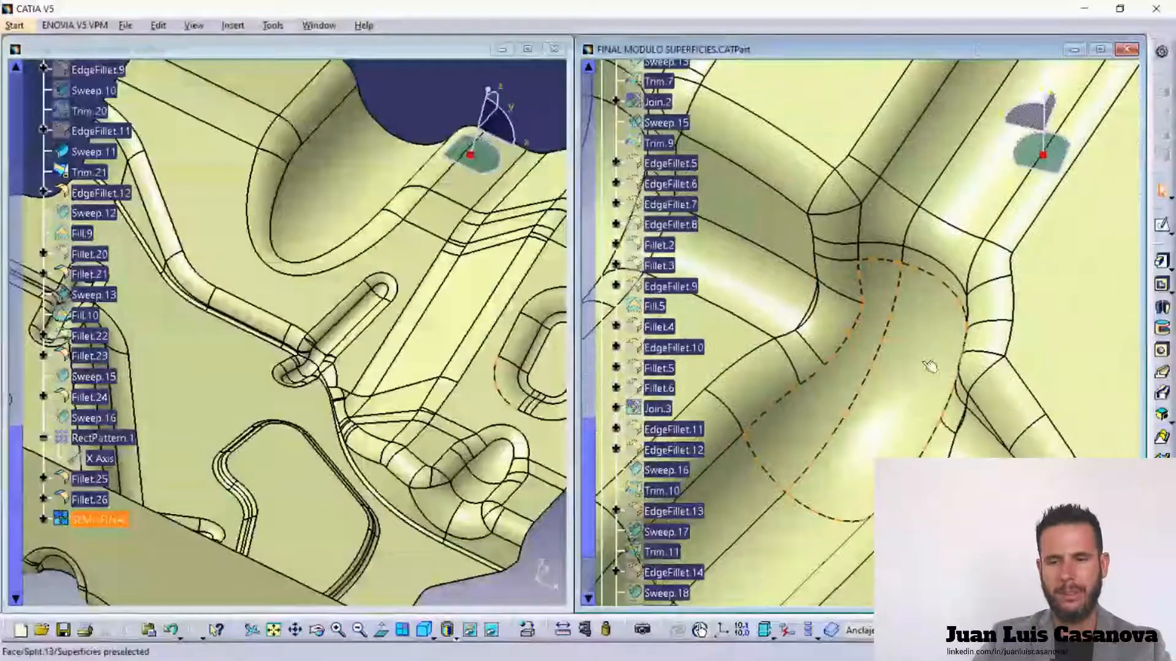
click(339, 383)
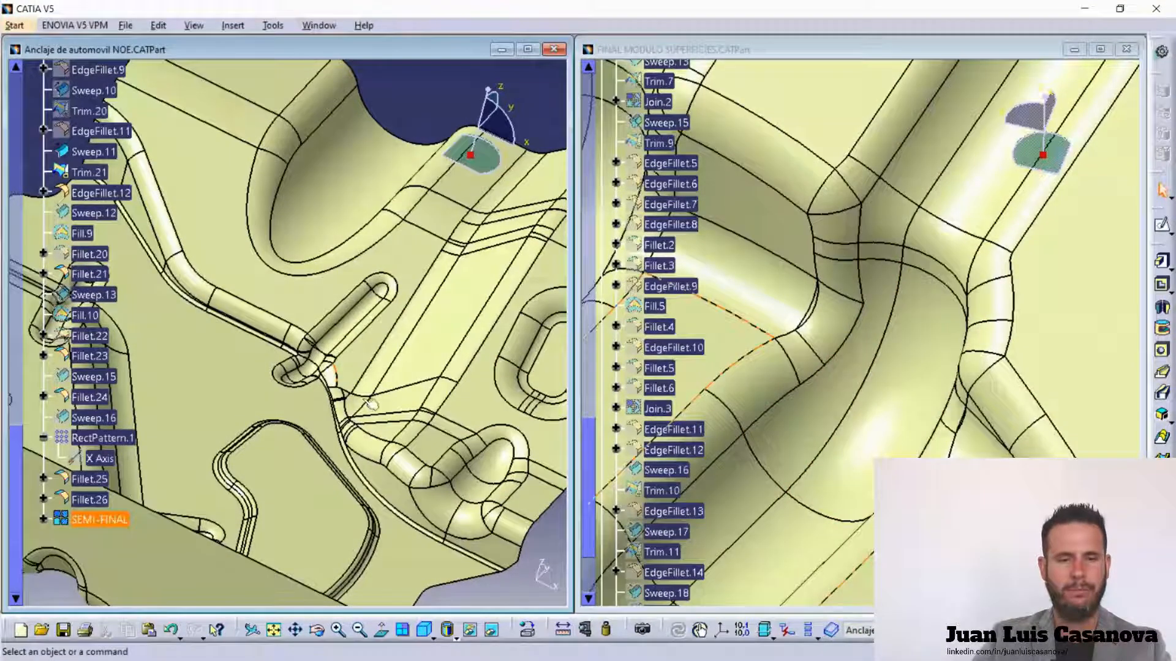
middle_drag(370, 413, 386, 331)
middle_drag(452, 504, 423, 103)
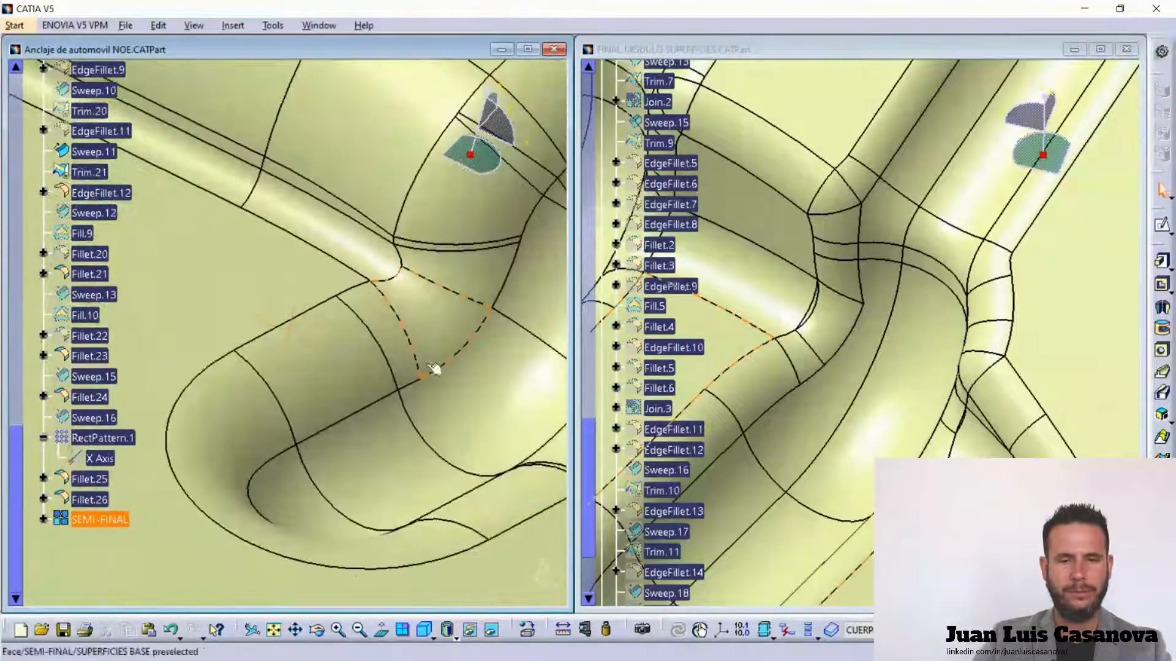
middle_drag(436, 368, 197, 367)
middle_drag(439, 457, 449, 462)
middle_drag(348, 439, 371, 444)
scroll(371, 444, up, 1)
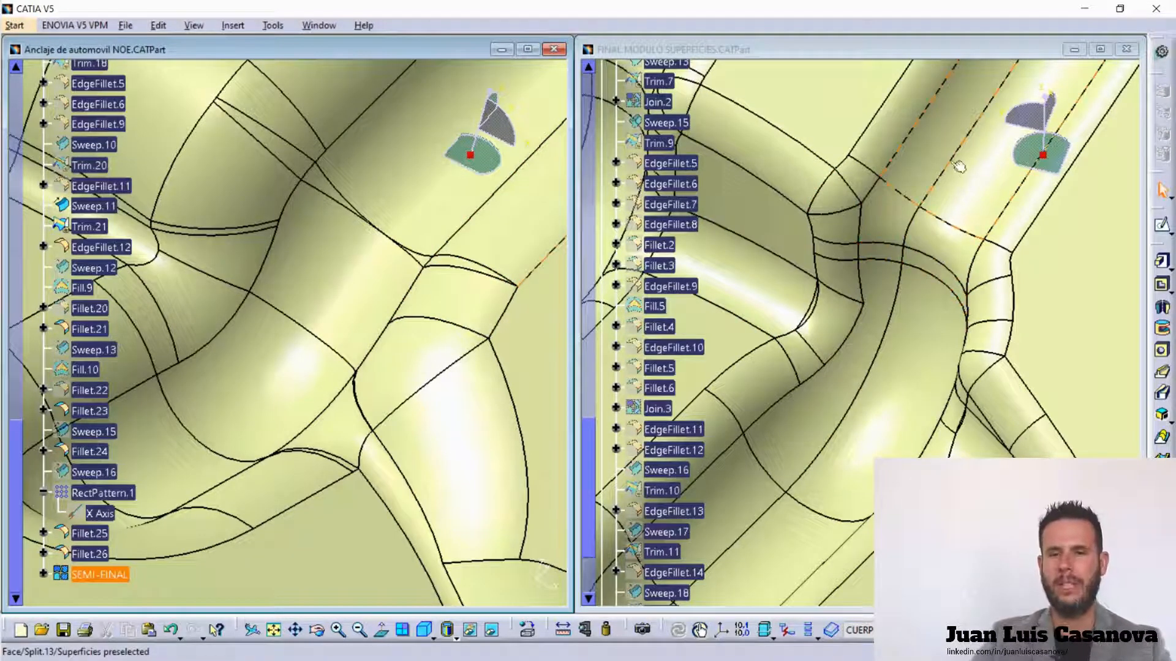
- Maximize the FINAL MODULO SUPERFICIES part and examine its rib intersections, corner edges and the features of the Superficies set
click(1099, 50)
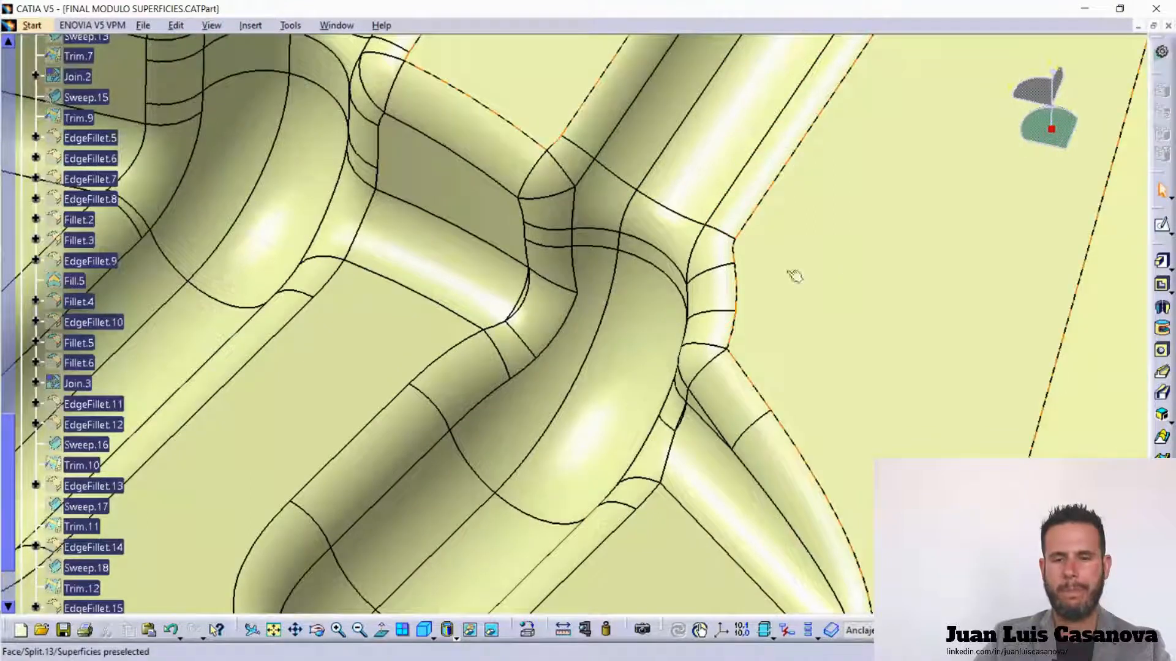
middle_drag(790, 273, 636, 264)
middle_drag(633, 439, 748, 392)
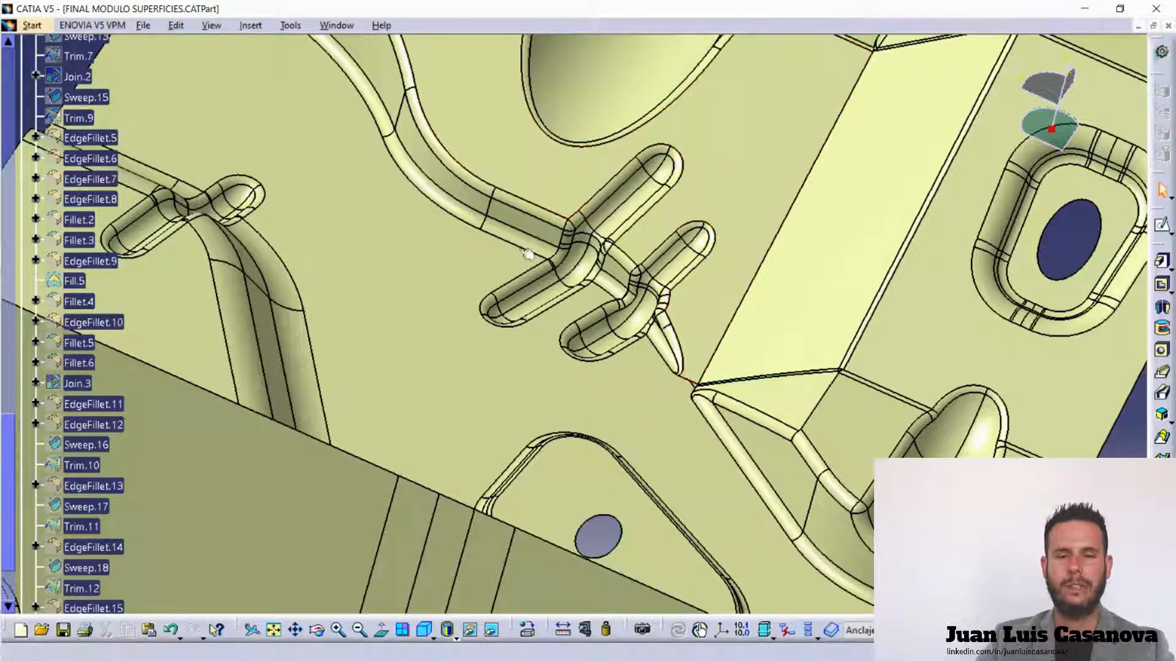
middle_drag(602, 363, 581, 464)
click(618, 423)
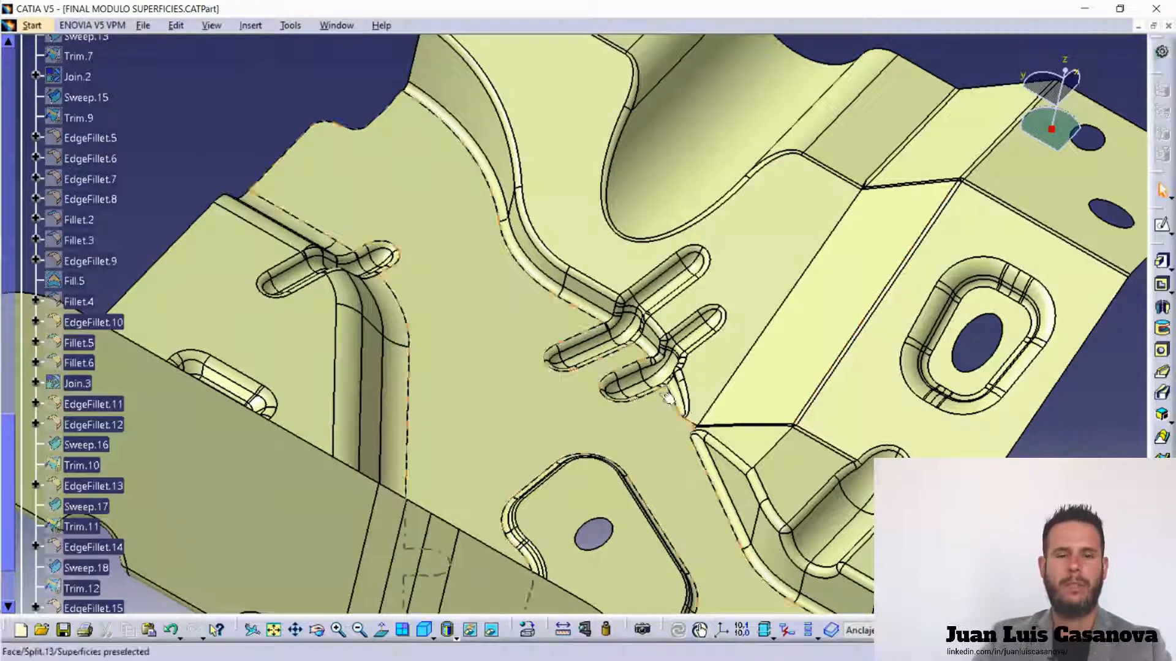
scroll(117, 205, up, 8)
scroll(116, 202, up, 5)
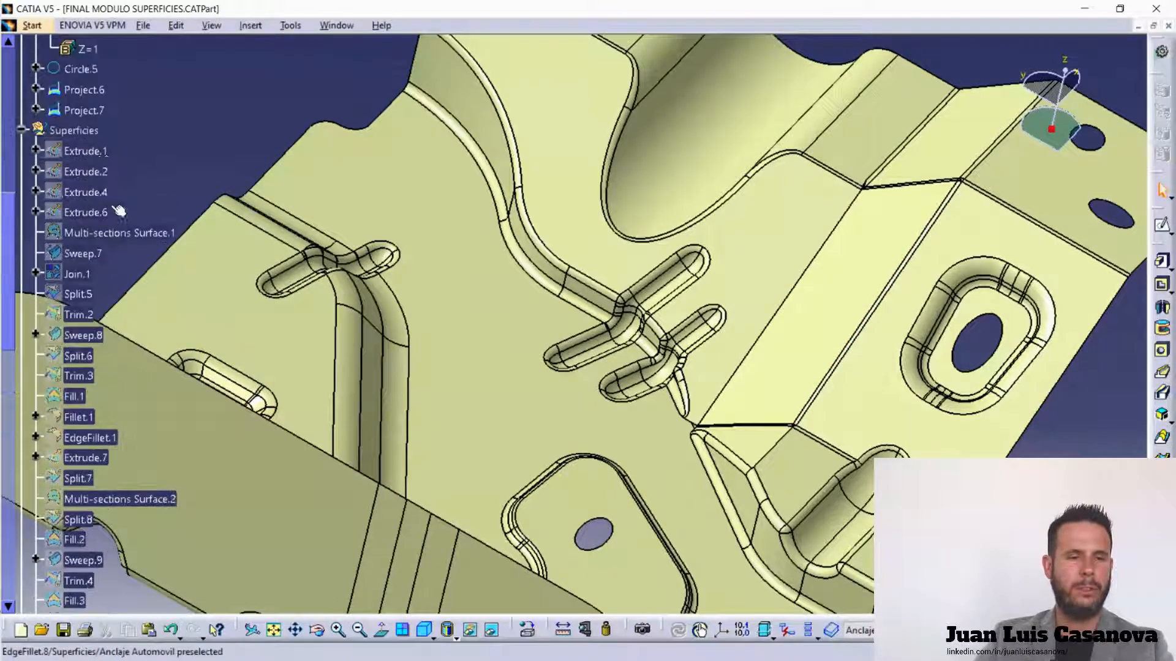
scroll(86, 140, down, 15)
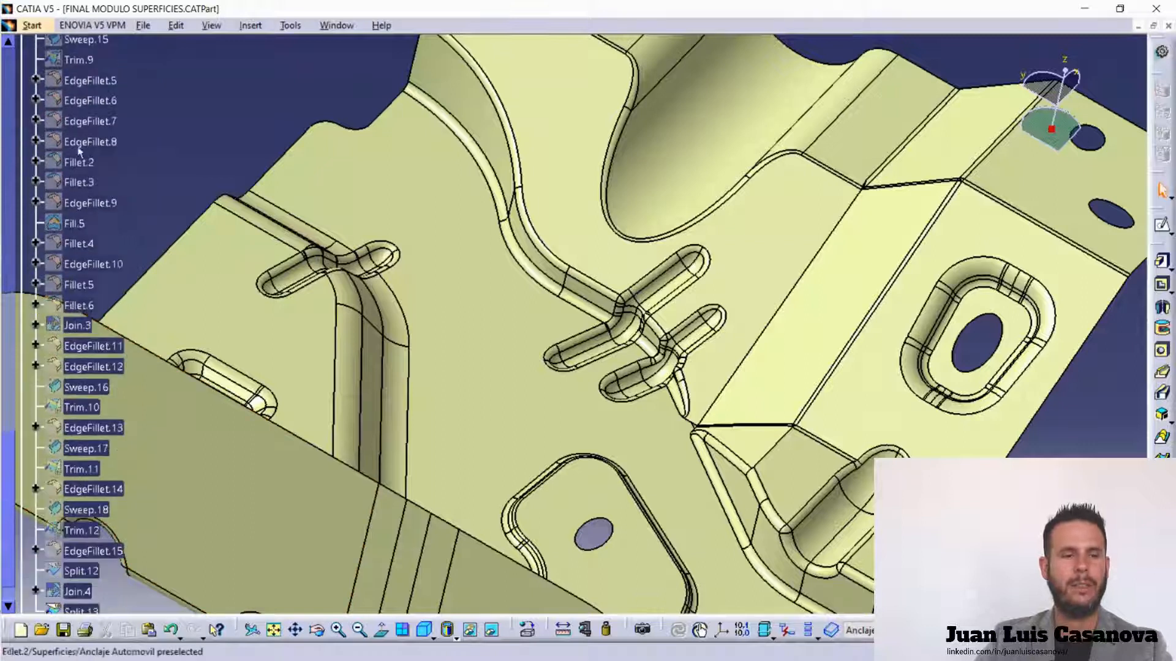
- Review the feature history from the Superficies set back to the Elementos set and examine the bracket's rib intersections and bend edges
scroll(98, 258, up, 2)
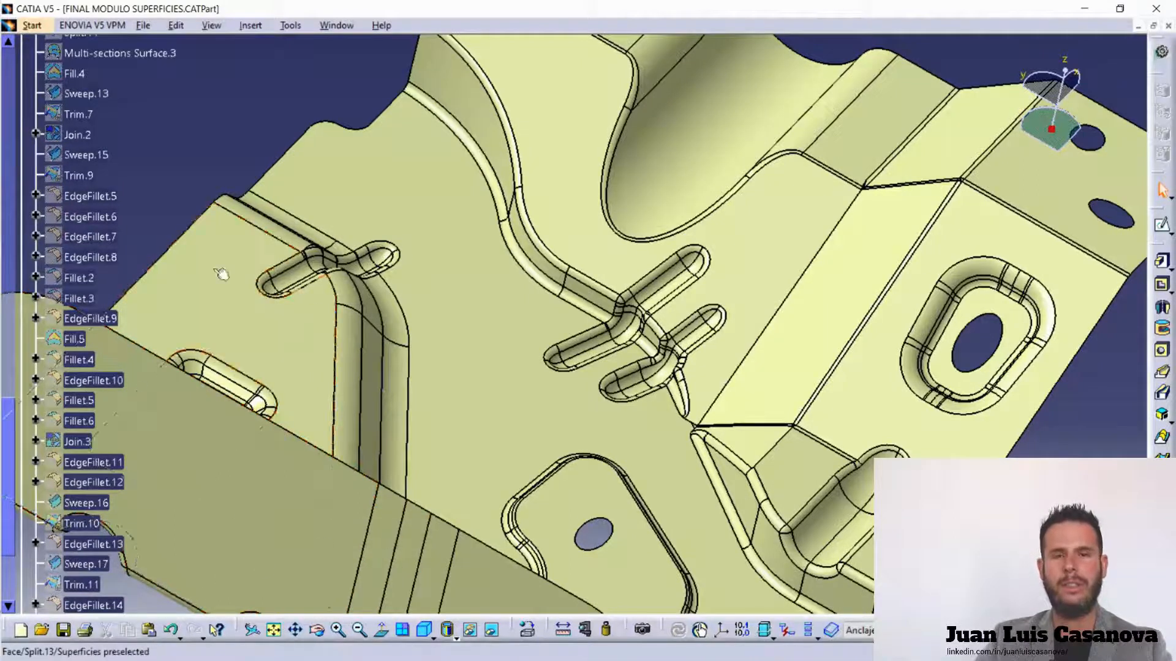
middle_drag(760, 419, 674, 398)
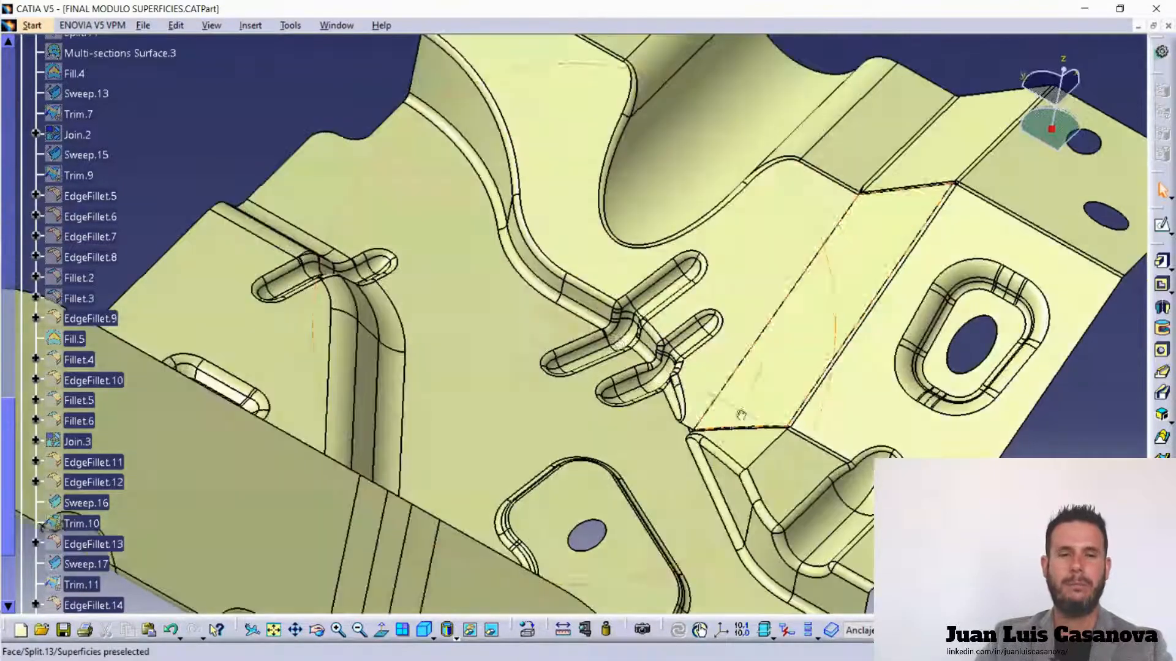
scroll(132, 429, up, 5)
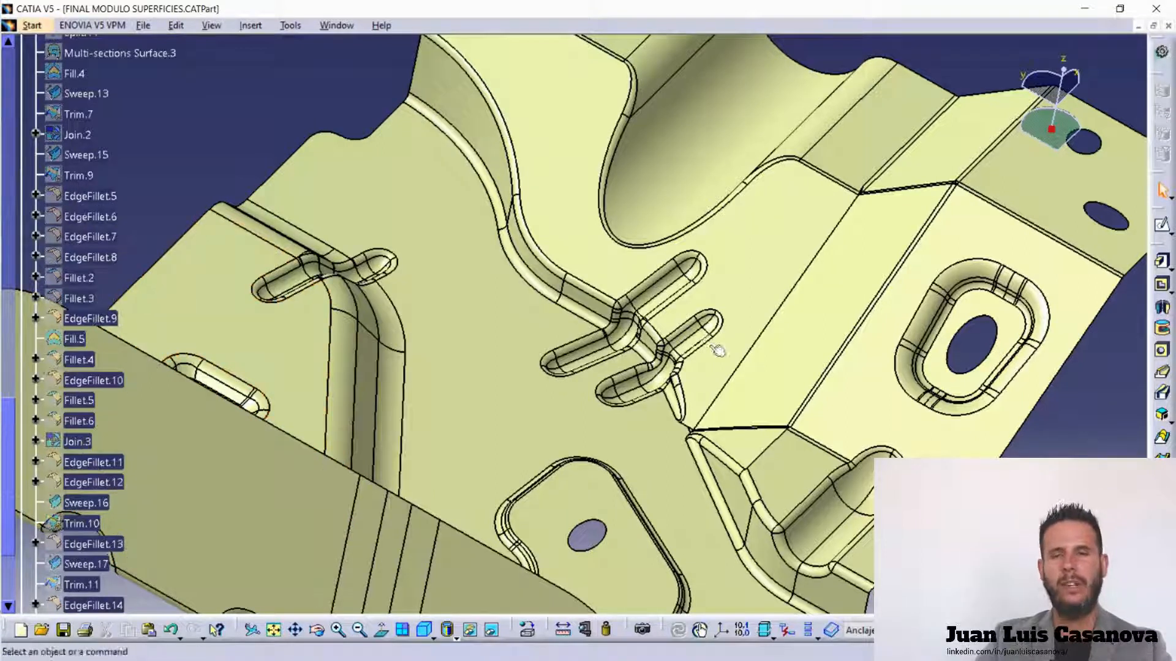
scroll(112, 208, up, 7)
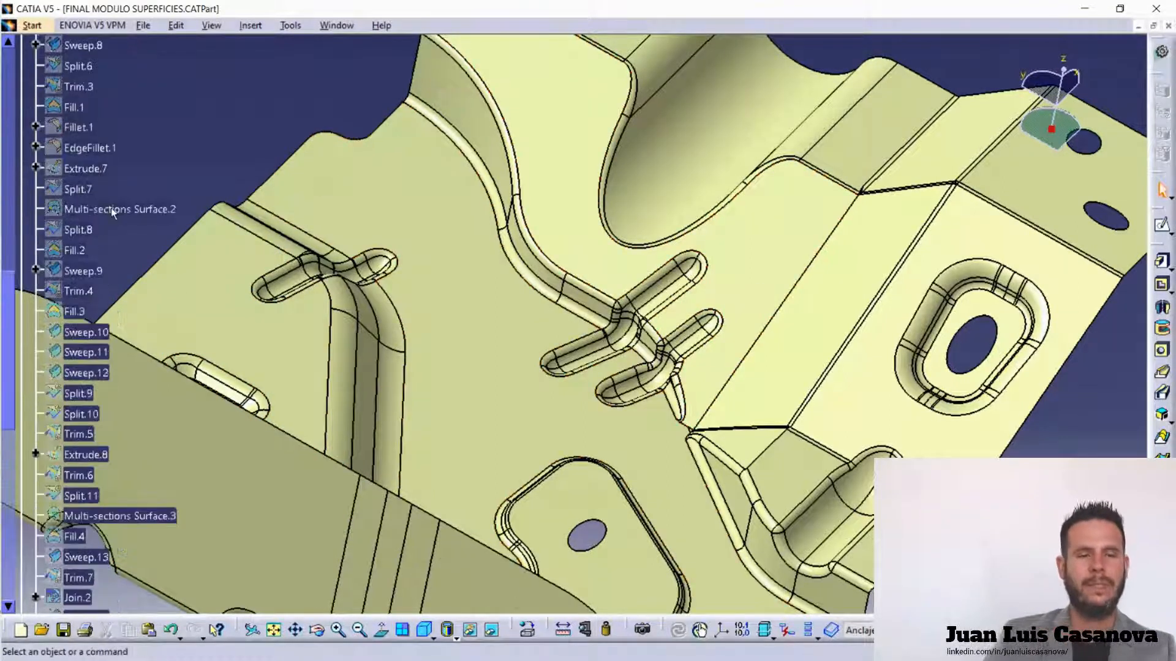
scroll(102, 150, up, 2)
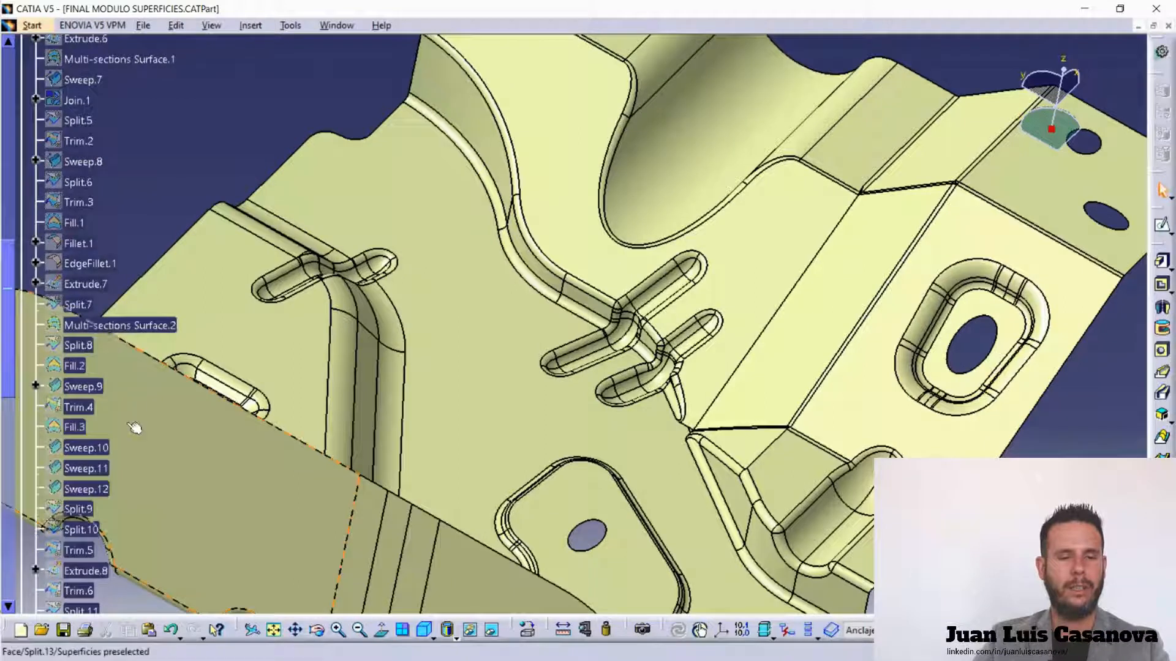
scroll(111, 251, down, 2)
scroll(134, 190, up, 5)
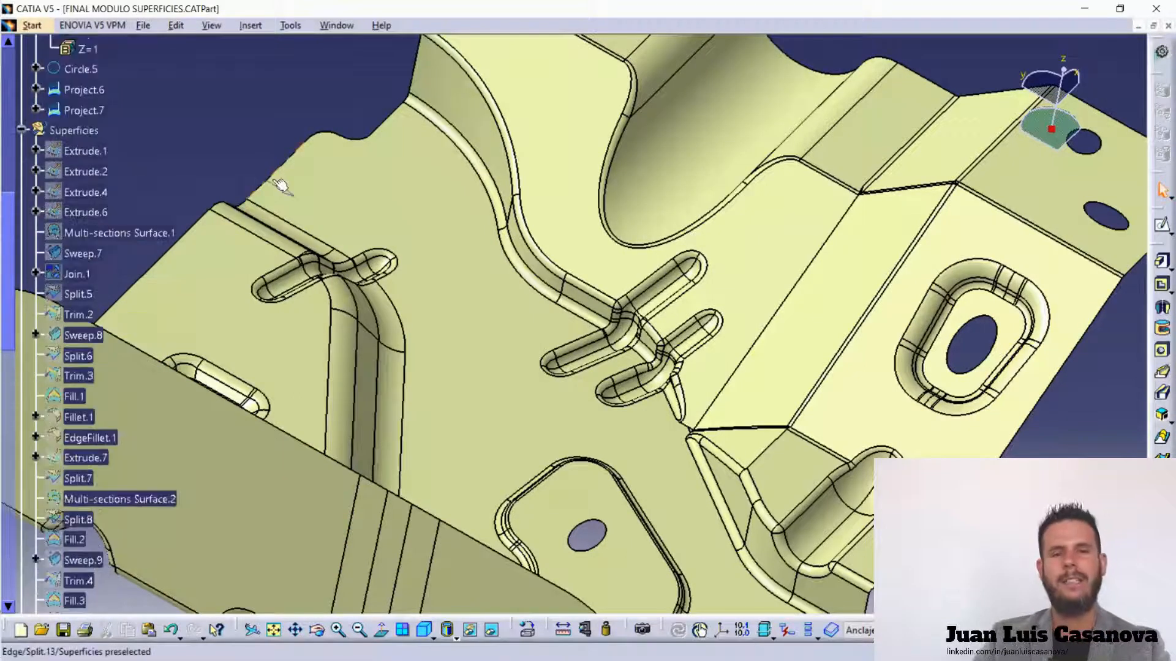
middle_drag(726, 392, 644, 350)
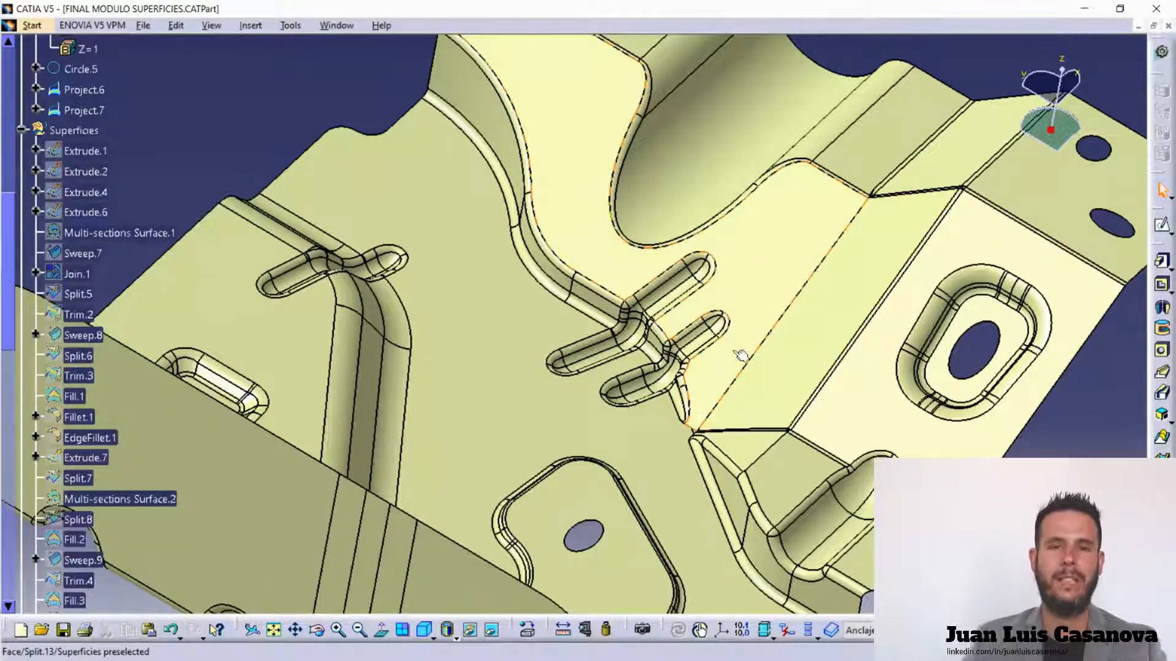
middle_drag(728, 380, 447, 297)
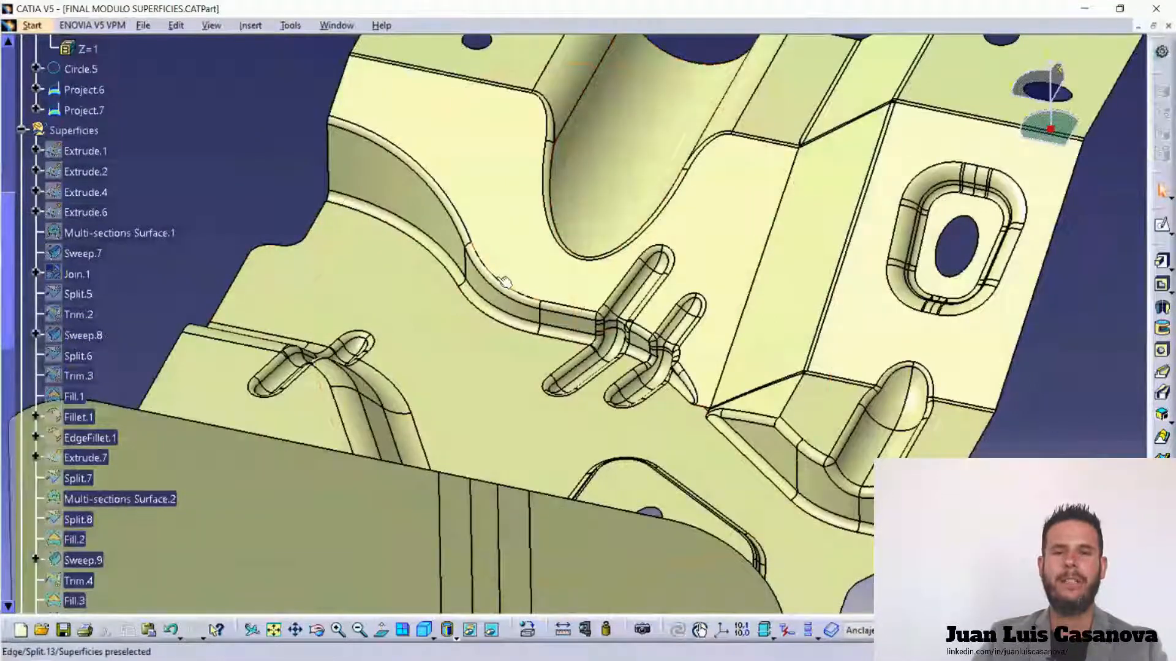
middle_drag(753, 365, 686, 428)
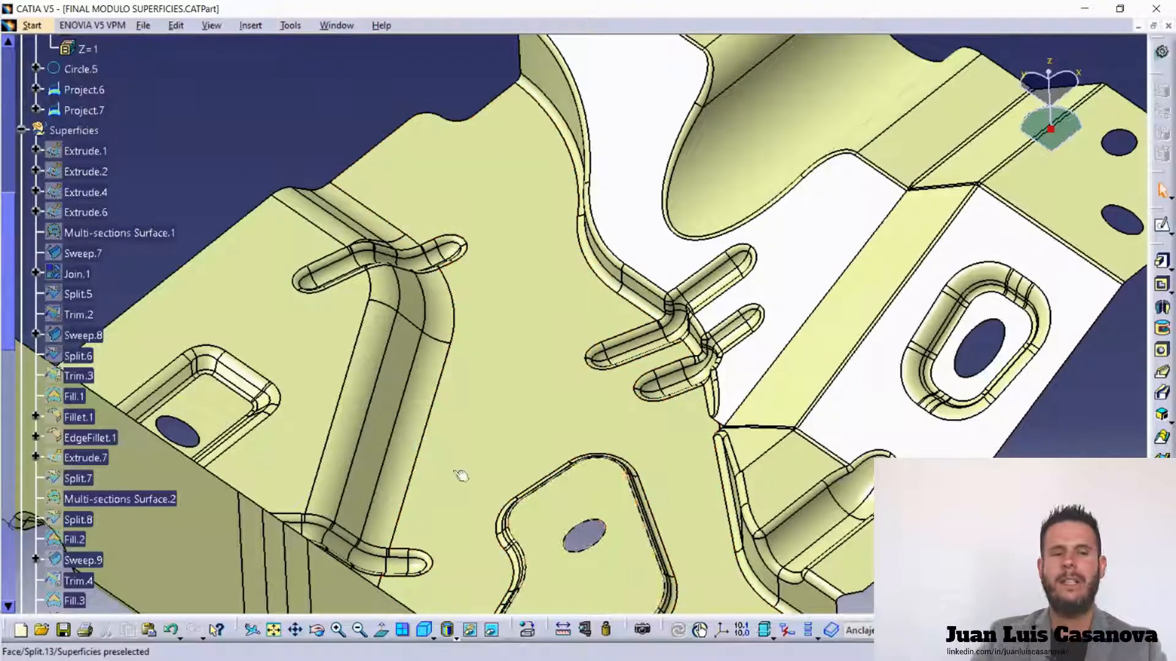
scroll(142, 202, up, 8)
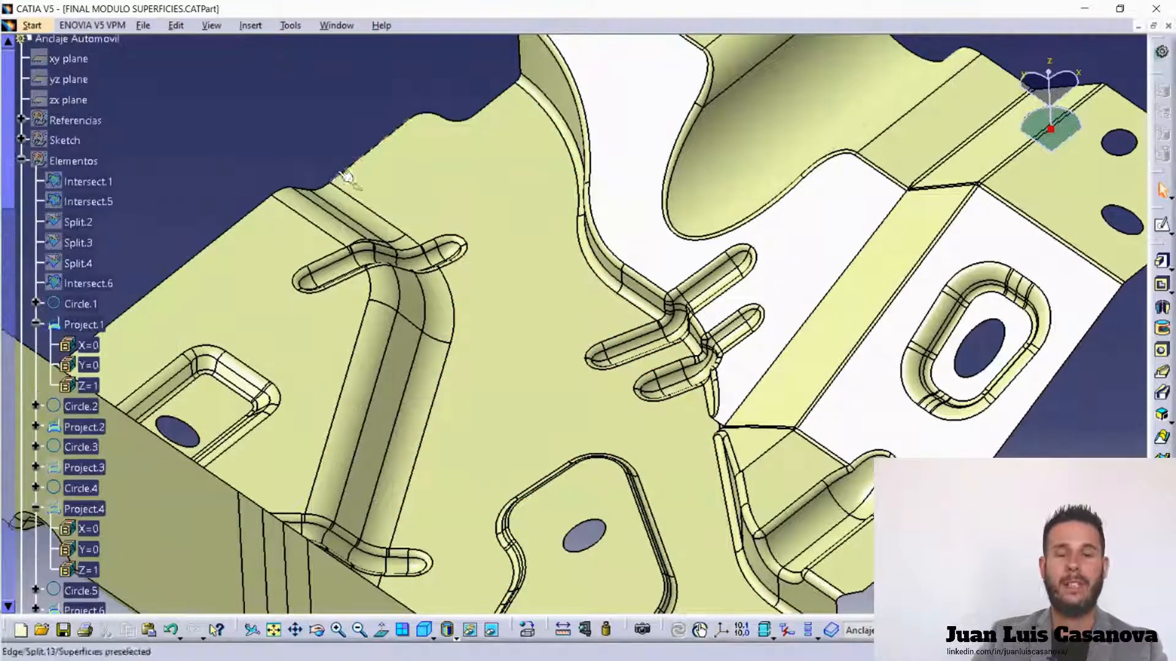